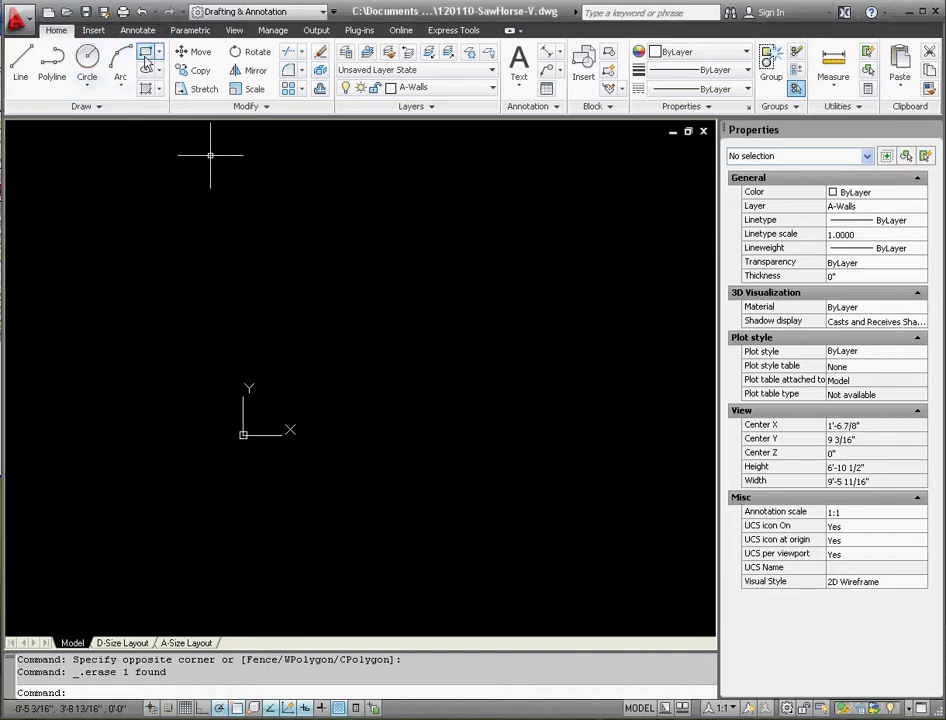
Draw the 4 by 8 rectangle for the top rail from a picked first corner.
click(146, 51)
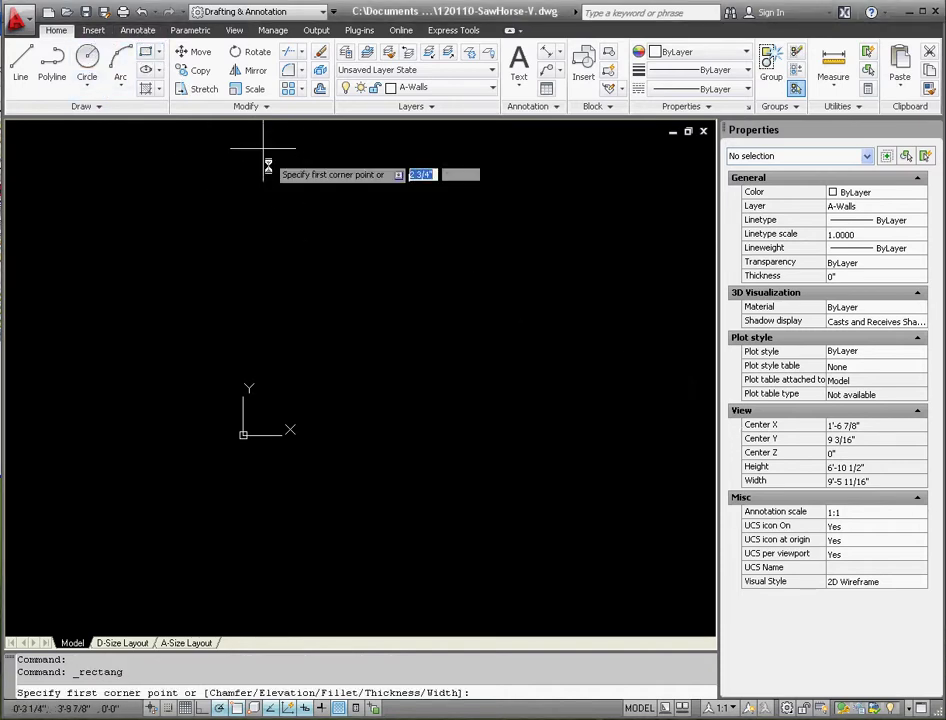
click(369, 211)
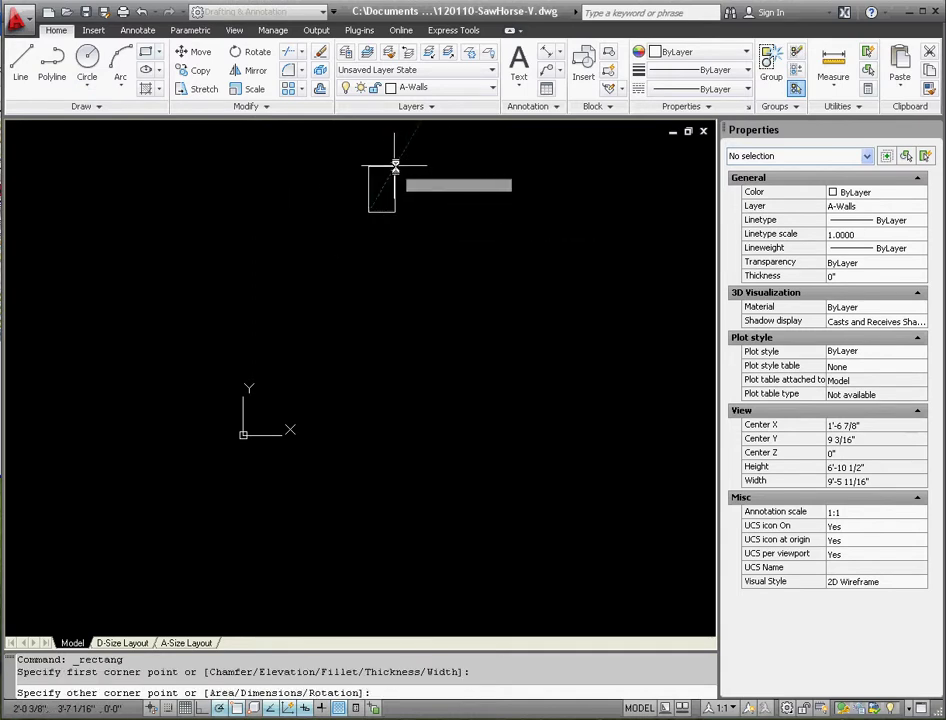
scroll(400, 163, up, 2)
scroll(400, 163, up, 2)
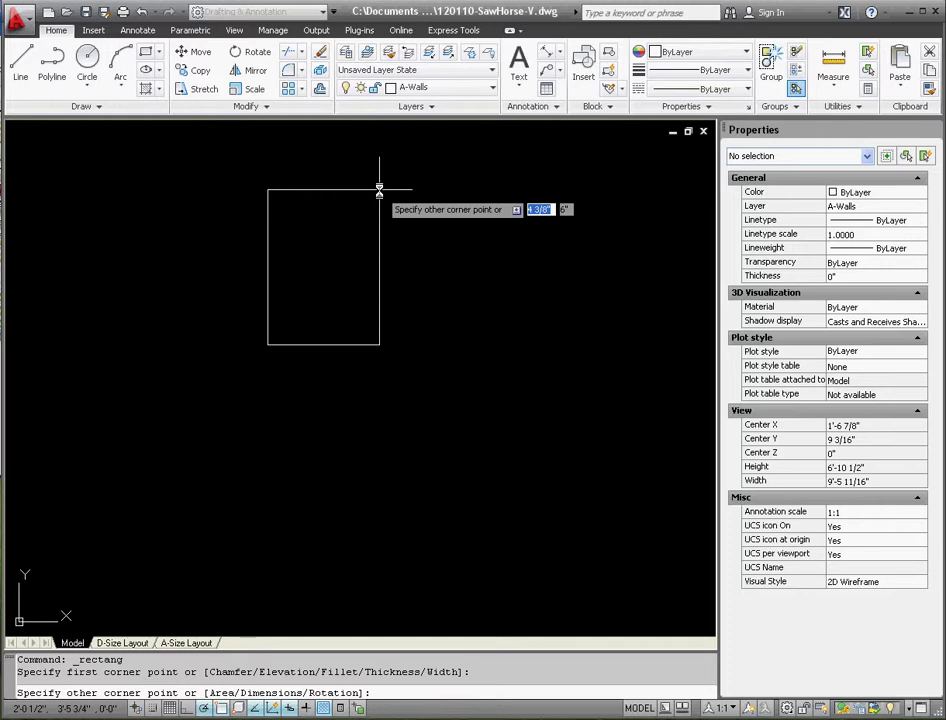
text(-4')
key(Tab)
text(8)
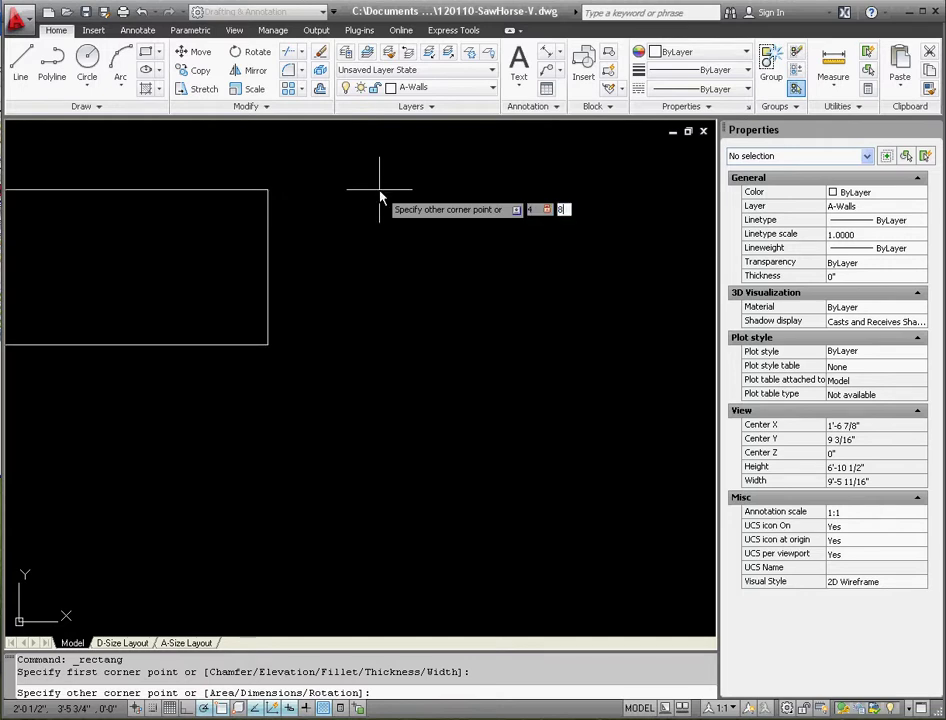
key(Return)
scroll(380, 190, down, 5)
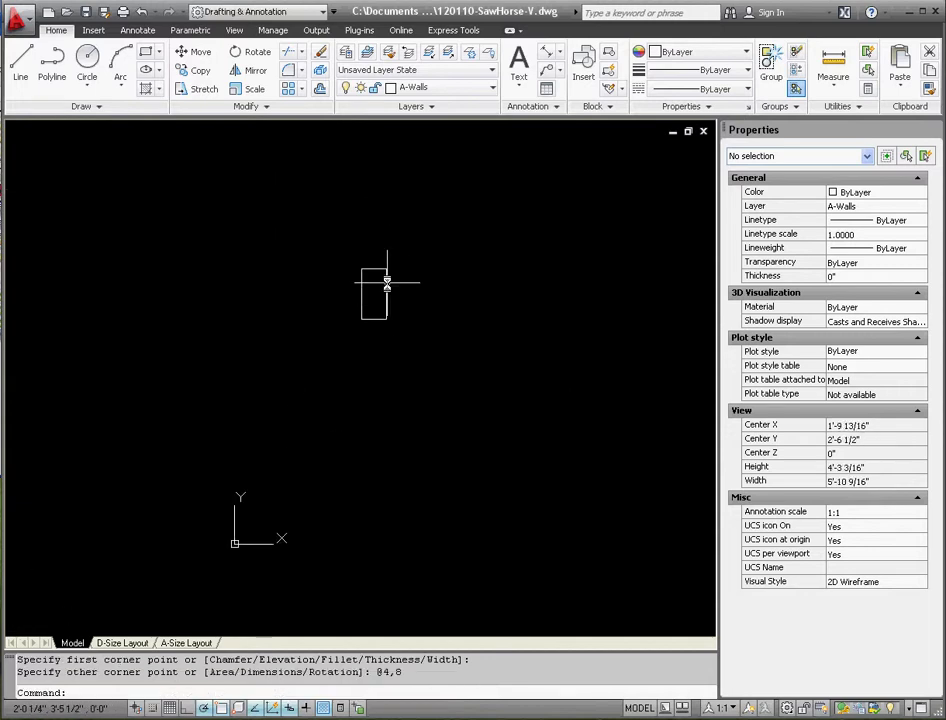
scroll(380, 310, up, 2)
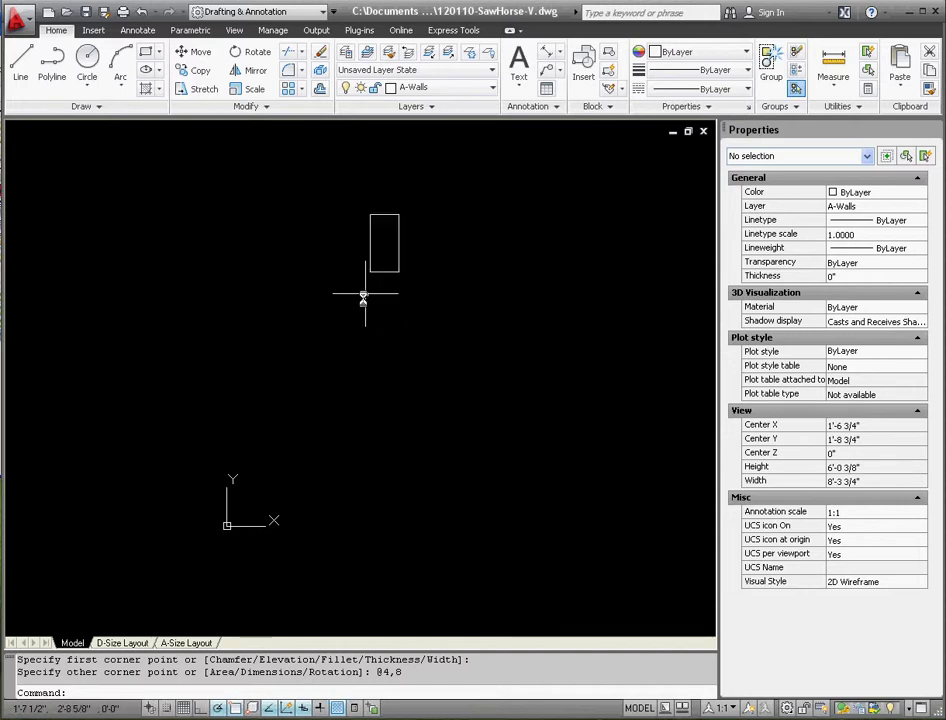
Draw a 36-inch vertical guide down from the rectangle and a separate 20-inch horizontal line.
click(20, 70)
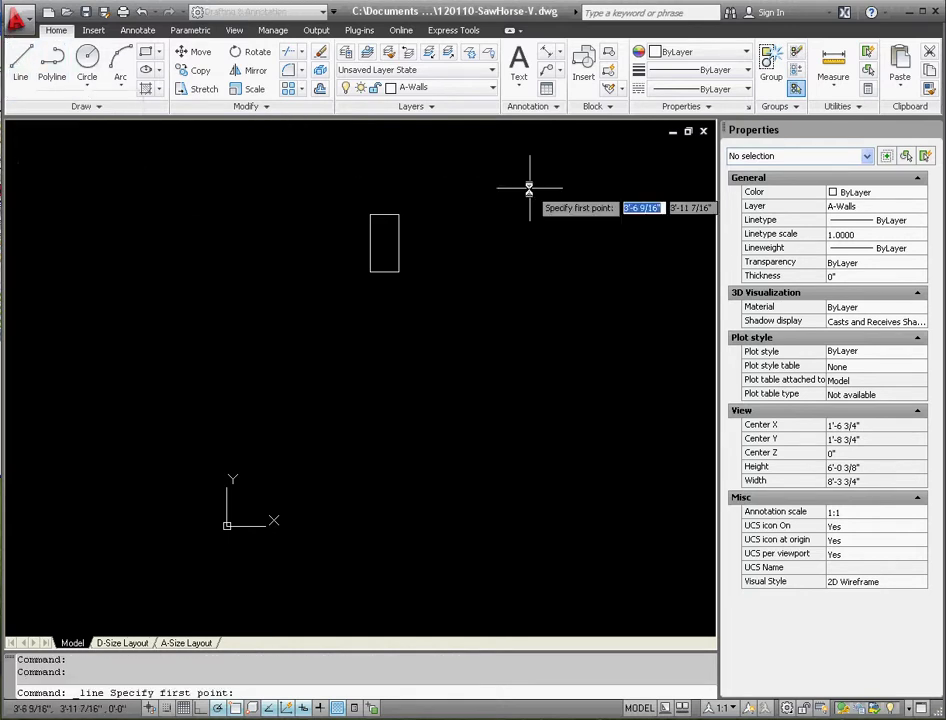
click(384, 215)
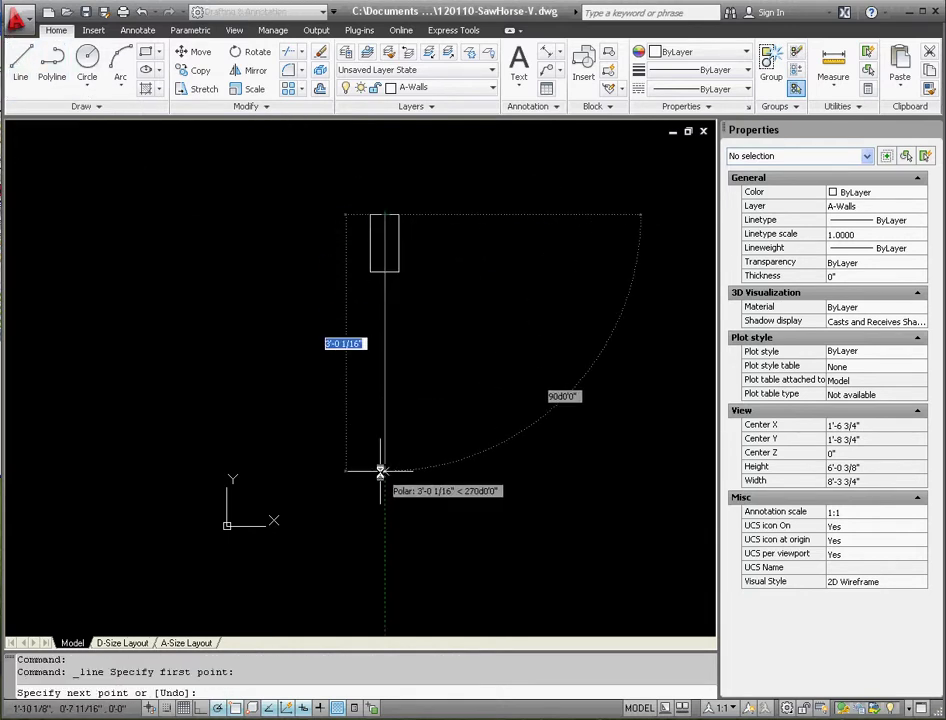
text(36)
key(Return)
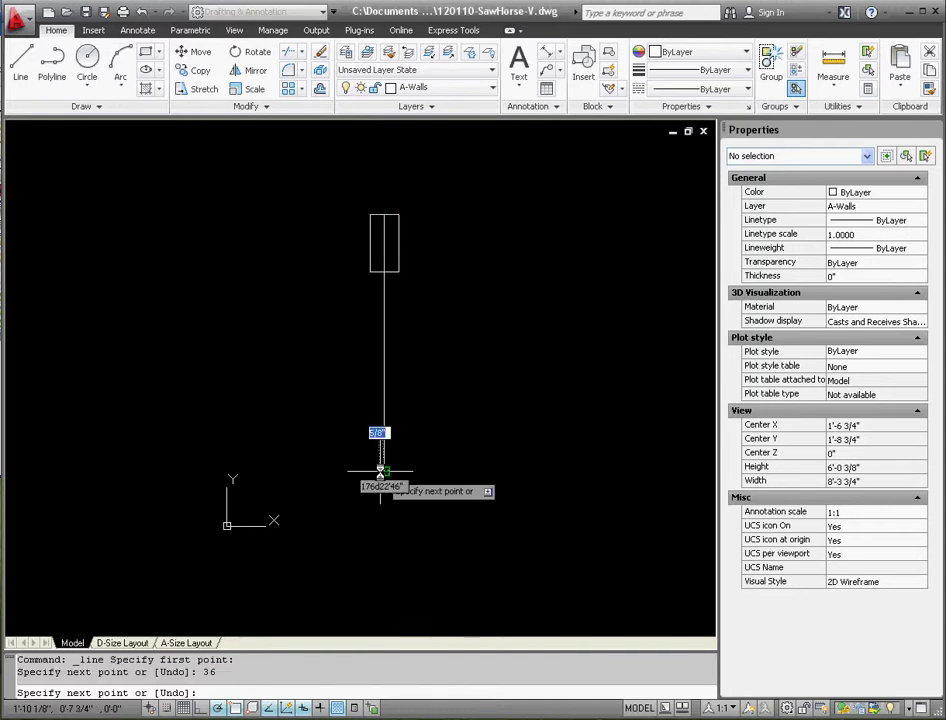
key(Escape)
key(Escape)
key(Escape)
click(20, 62)
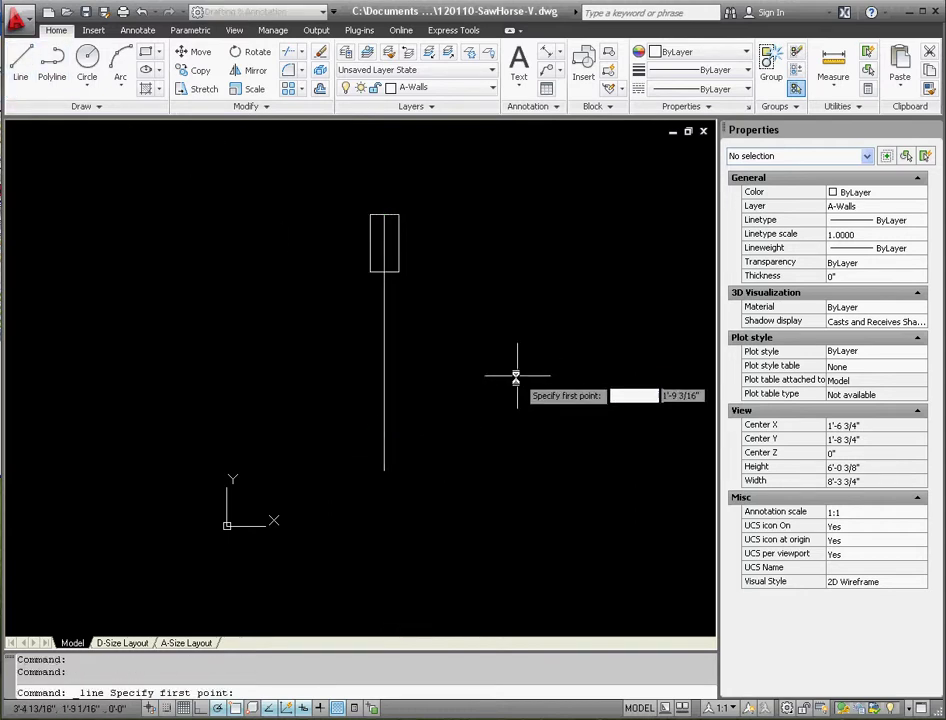
click(461, 388)
text(20)
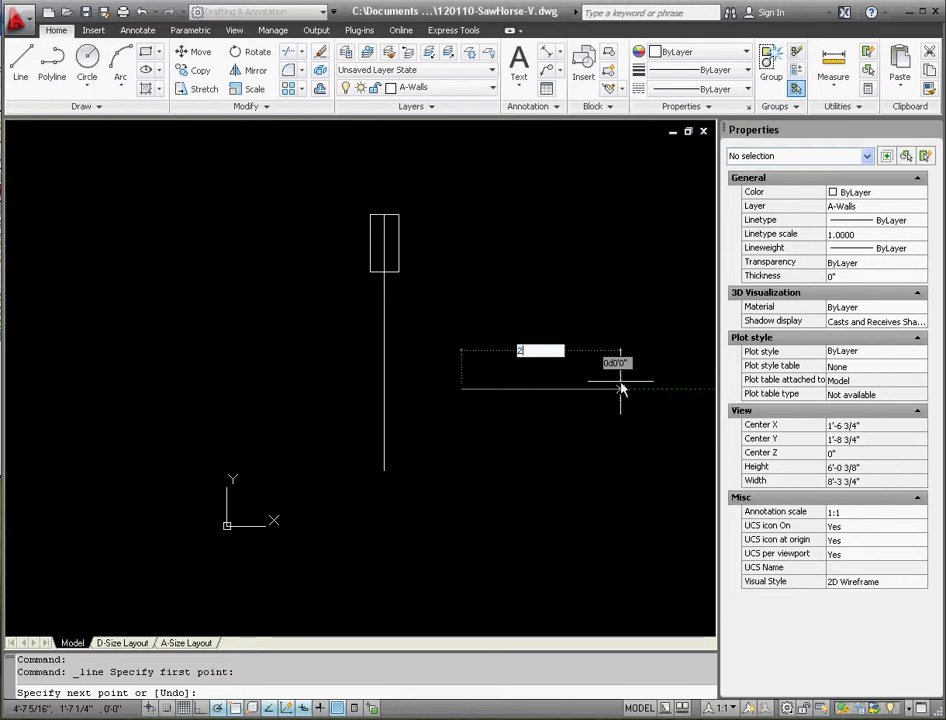
key(Return)
key(Escape)
key(Escape)
Centre the 20-inch line on the guide's bottom end by its midpoint, then delete the guide.
click(617, 404)
click(545, 342)
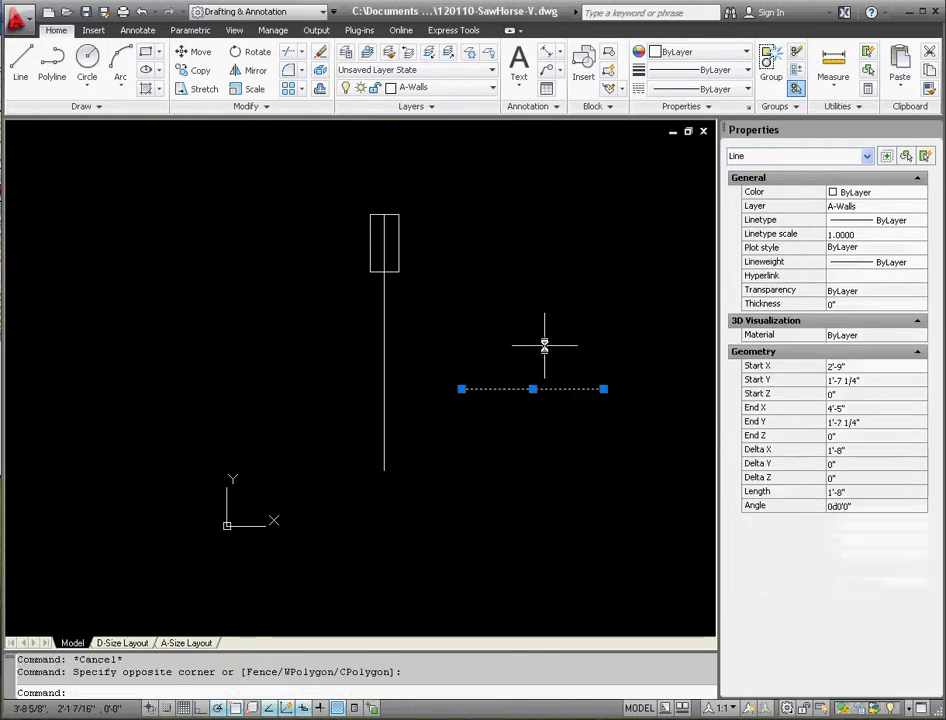
click(533, 389)
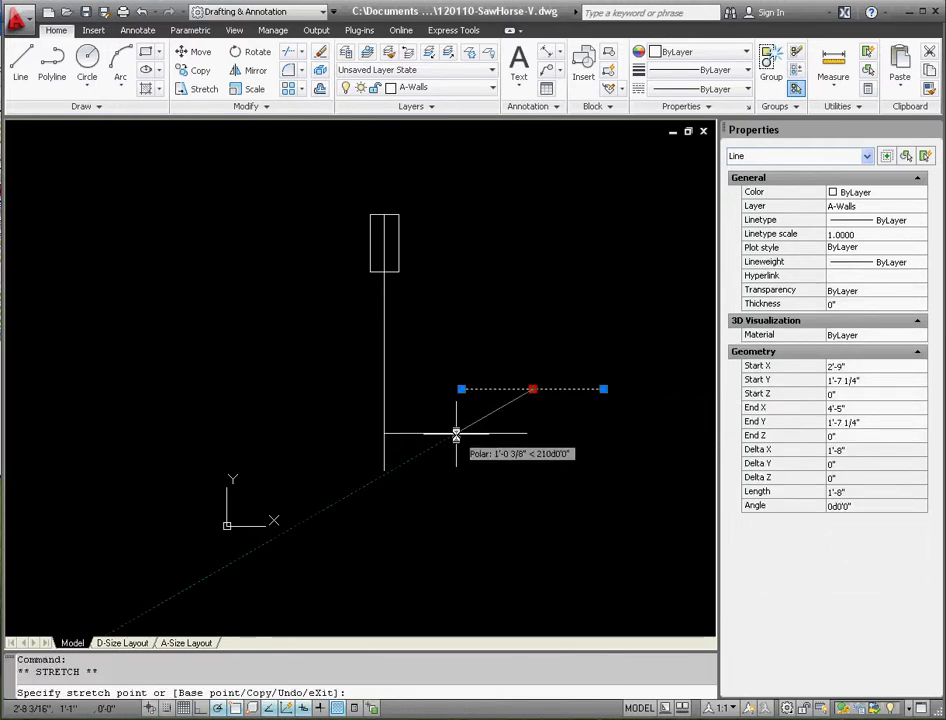
click(384, 469)
key(Escape)
key(Escape)
click(420, 406)
click(381, 390)
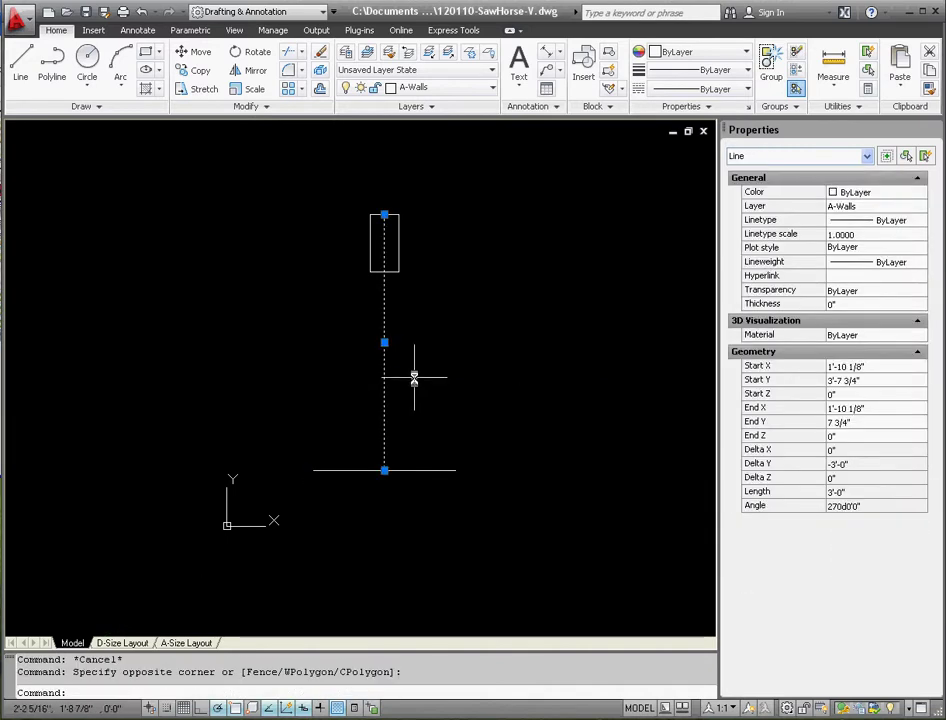
key(Delete)
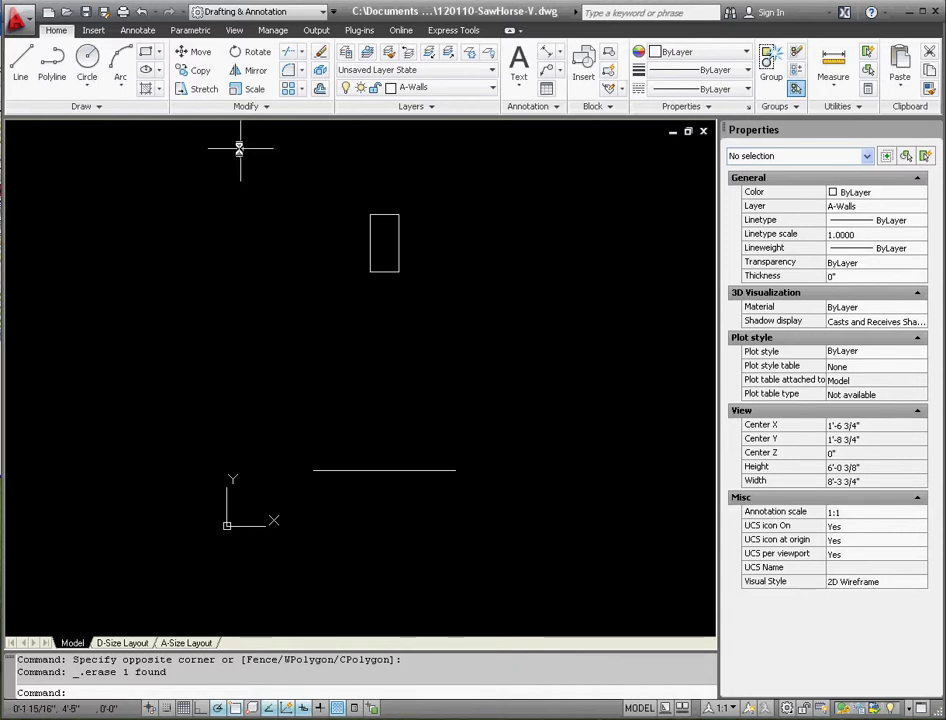
Draw a slanted line from the ground line's left end to the rectangle's bottom-left corner.
click(23, 65)
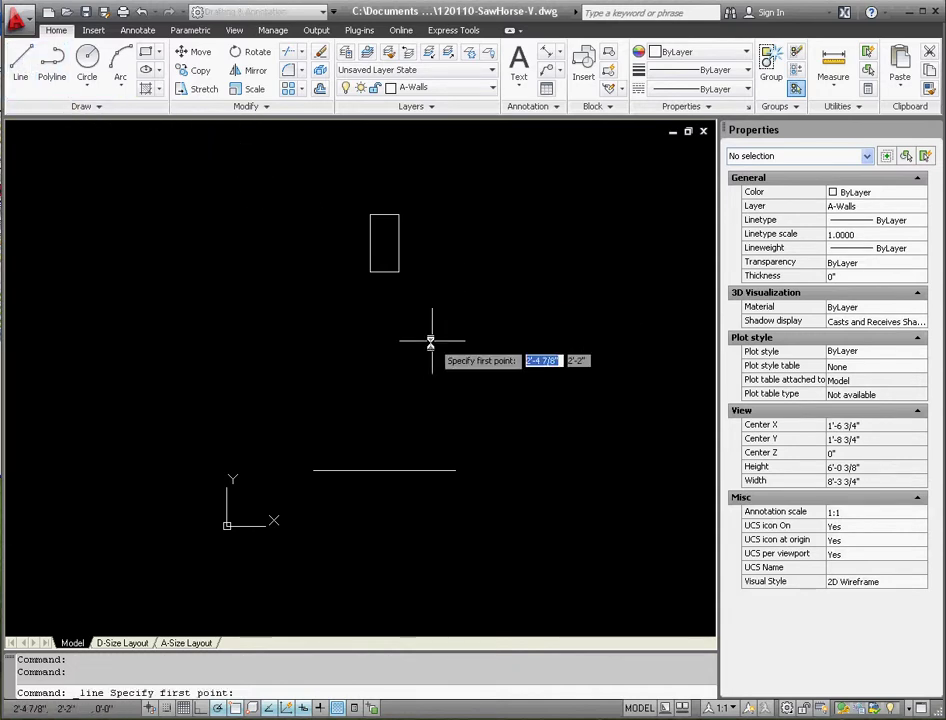
click(314, 469)
scroll(367, 274, up, 1)
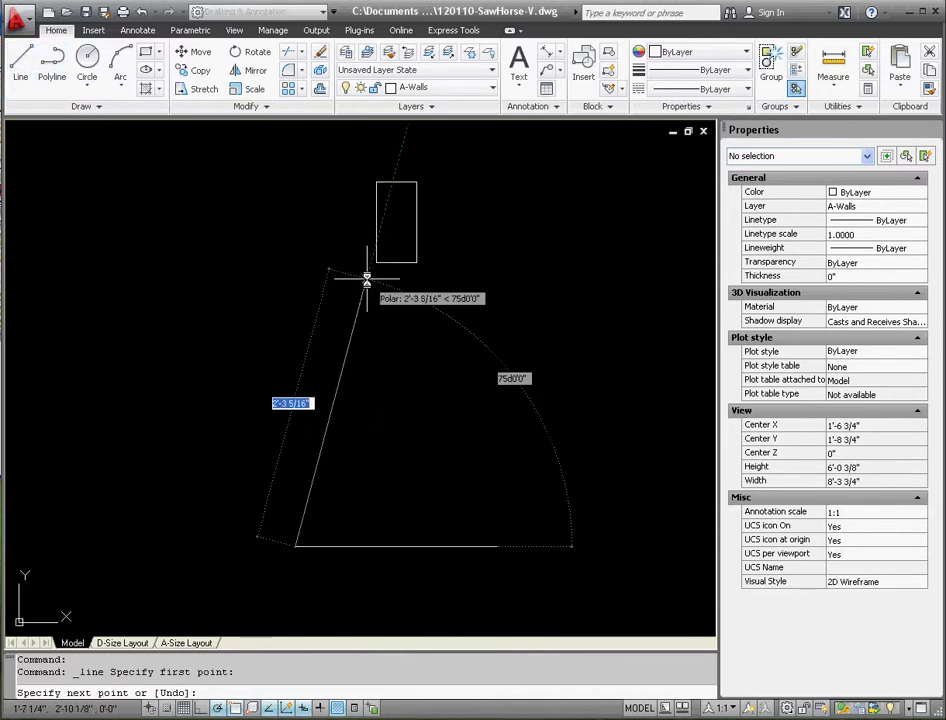
scroll(378, 252, up, 4)
click(377, 250)
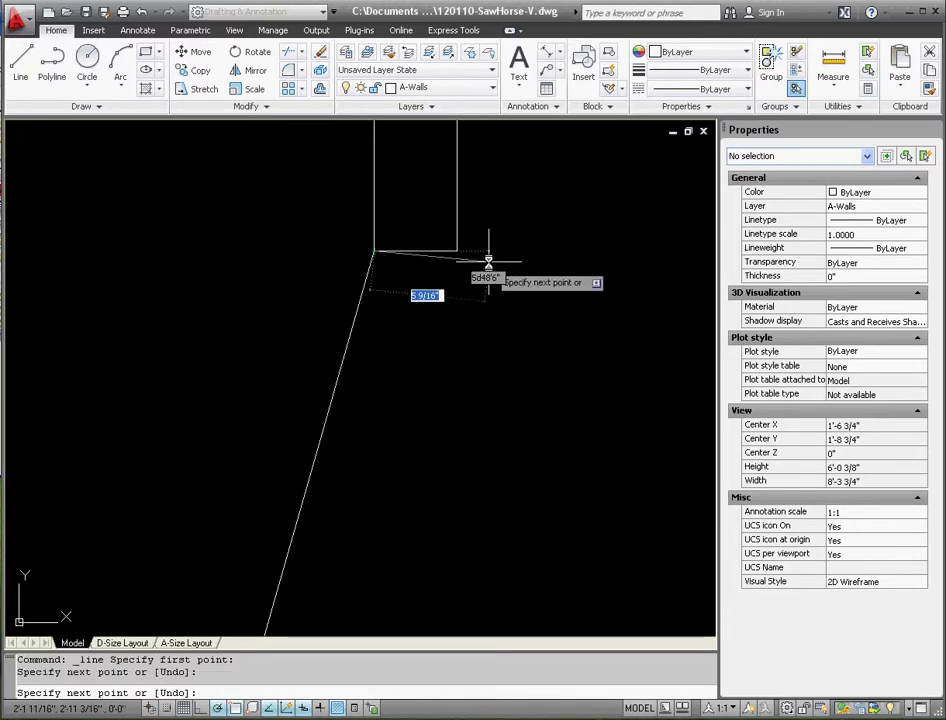
scroll(336, 234, down, 4)
key(Escape)
scroll(325, 380, up, 2)
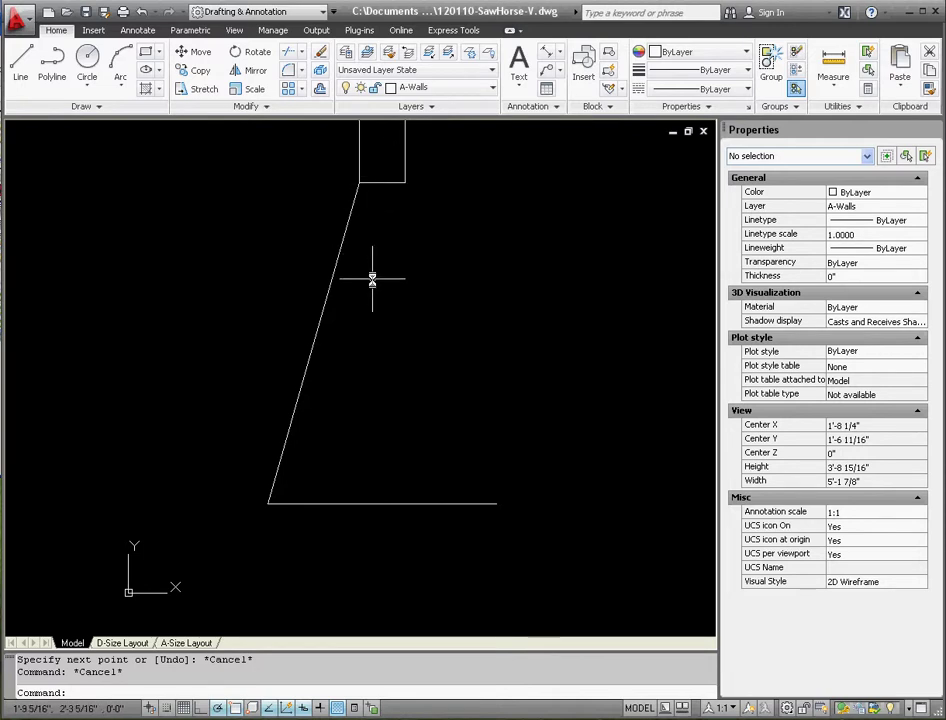
scroll(260, 434, down, 2)
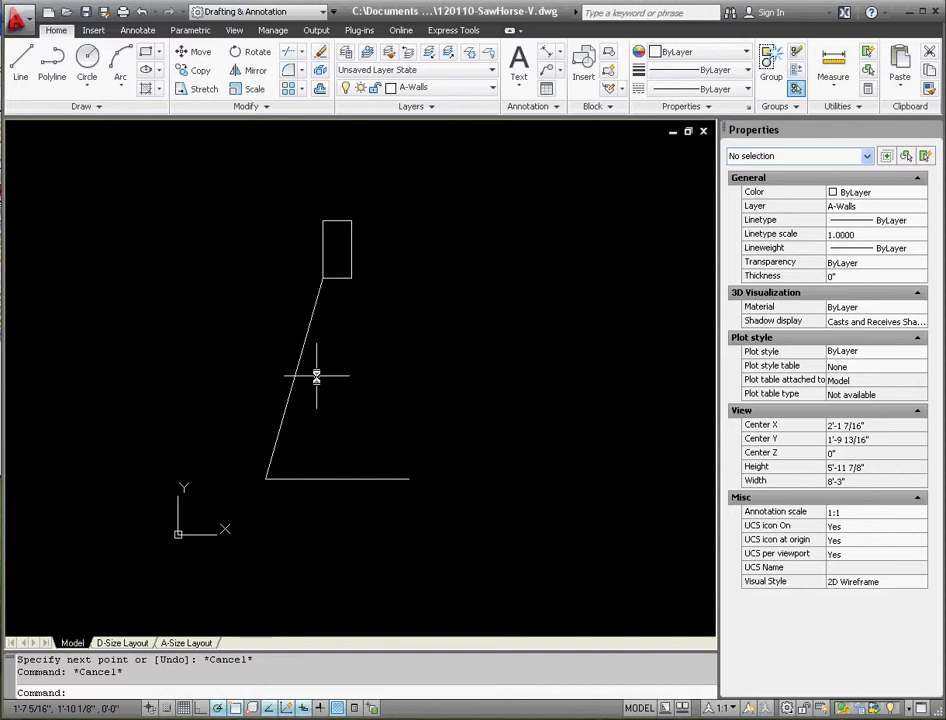
scroll(320, 242, up, 3)
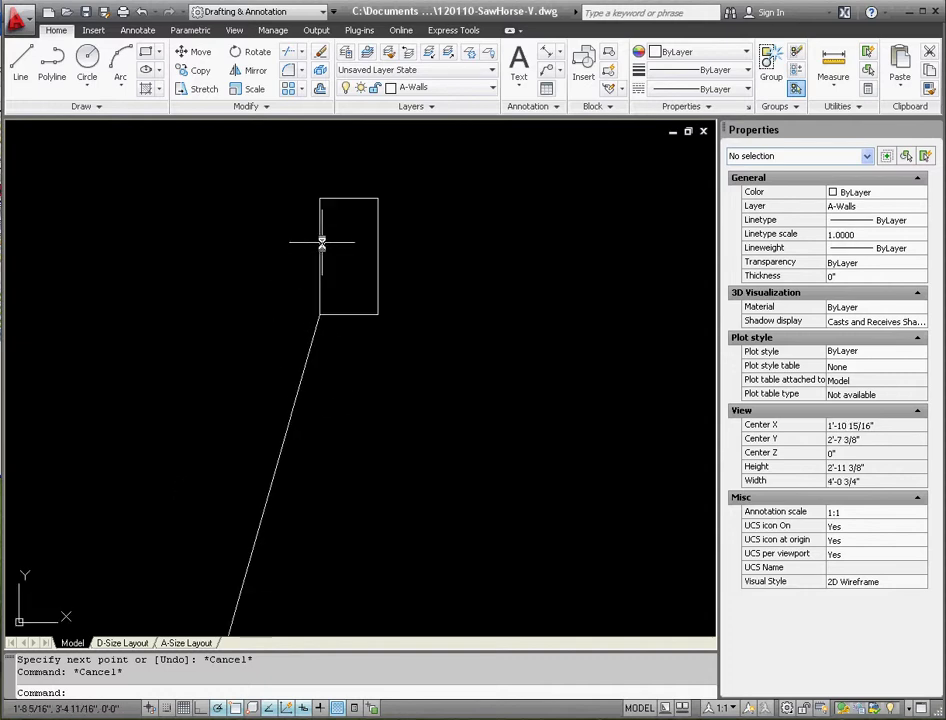
Draw a line 1 inch down from the rectangle's top edge, then horizontally out to the left.
click(24, 62)
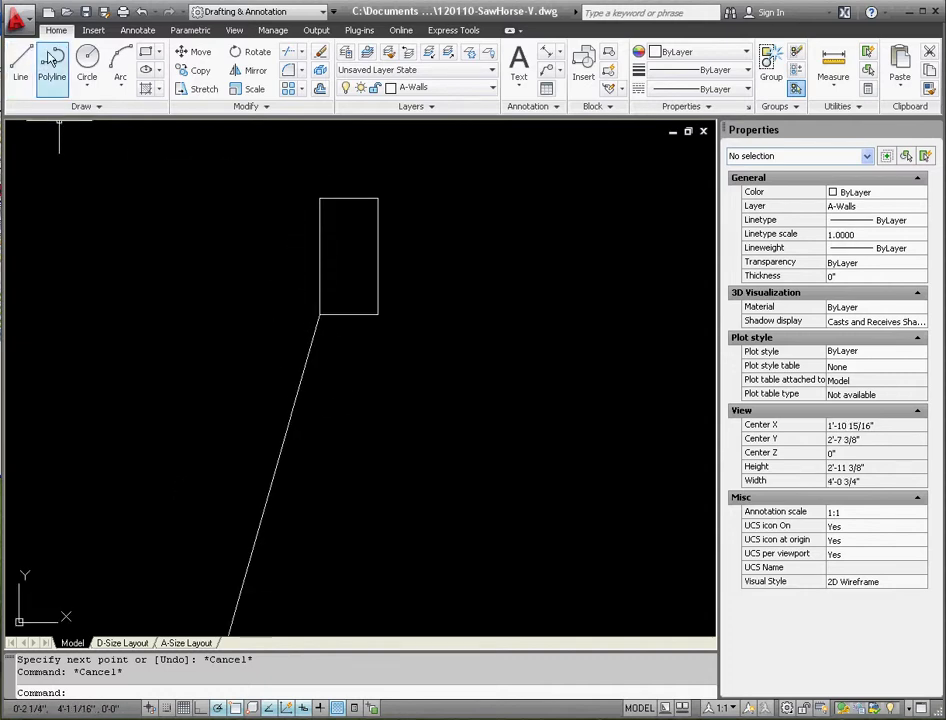
click(349, 198)
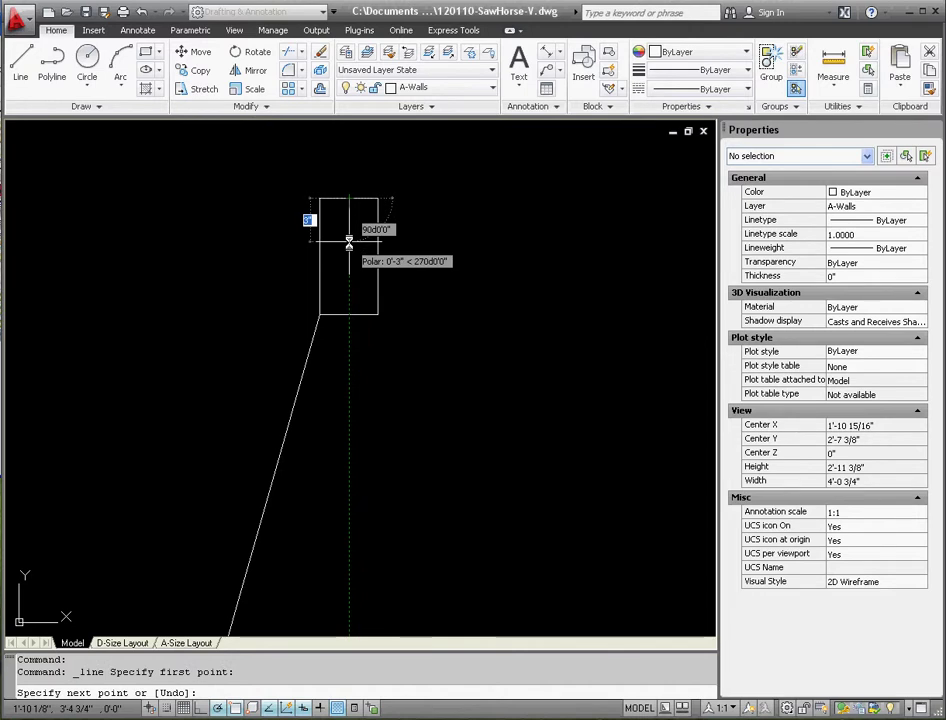
text(1)
key(Return)
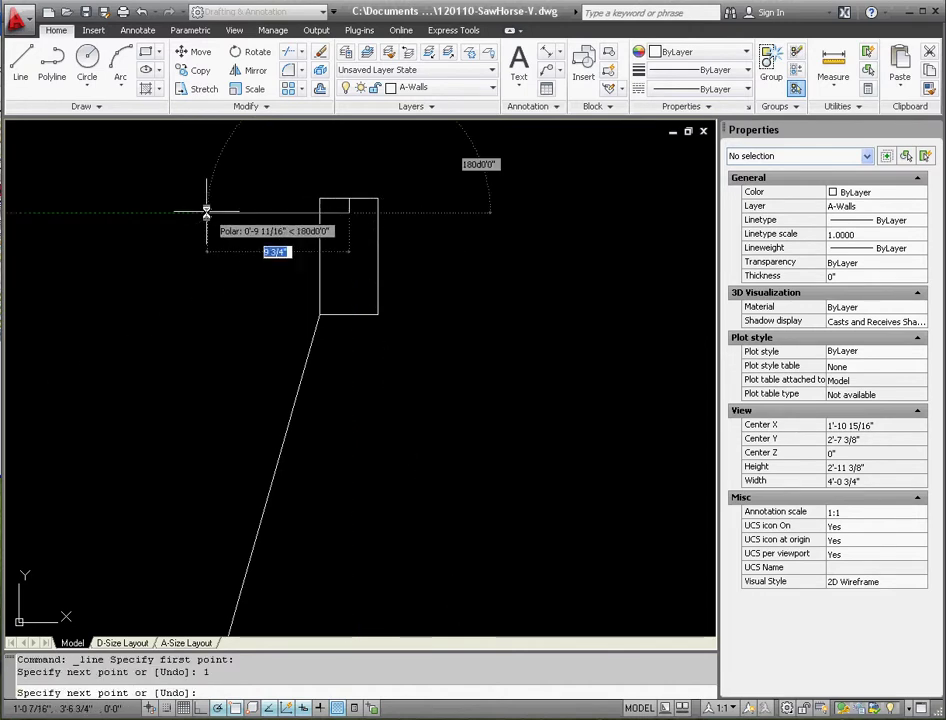
click(161, 211)
key(Escape)
key(Escape)
scroll(305, 220, down, 2)
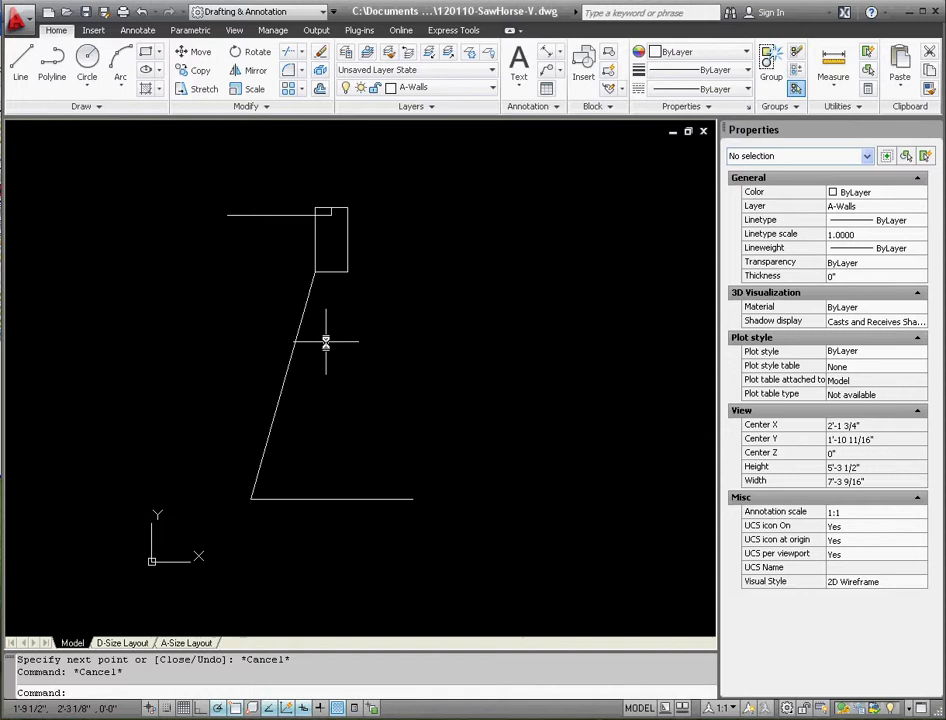
Copy the slanted leg line up against the rectangle's top edge as a parallel edge.
click(318, 352)
click(268, 329)
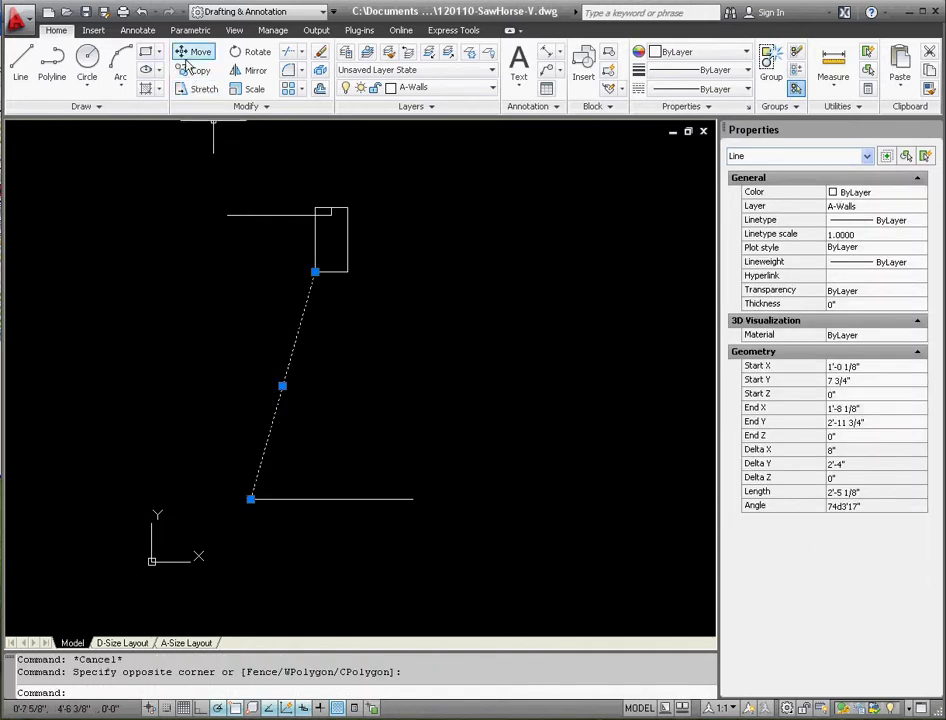
click(195, 71)
click(315, 270)
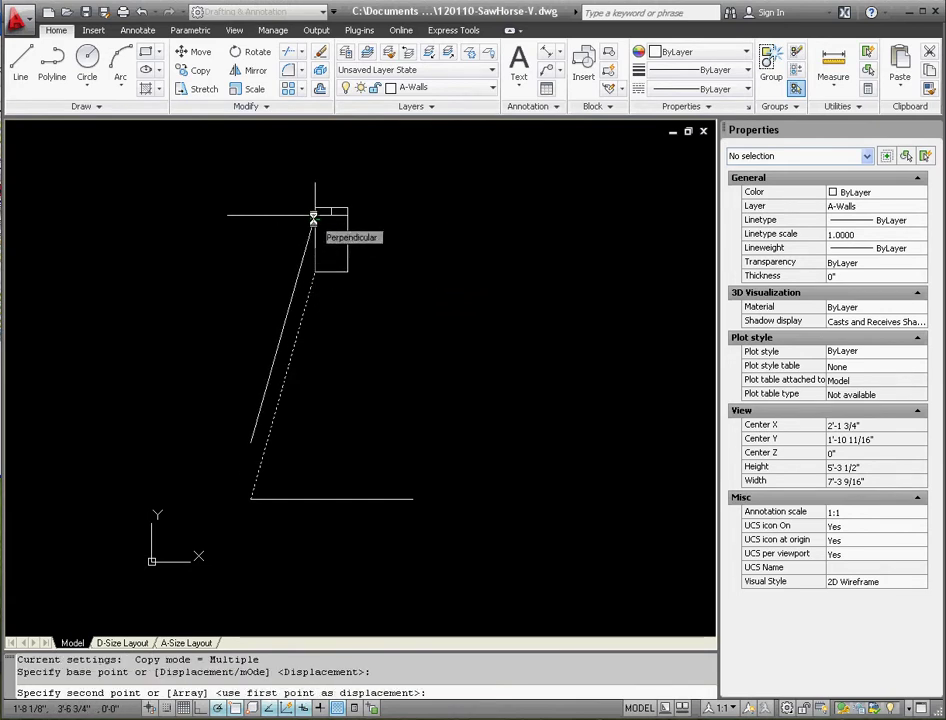
click(315, 214)
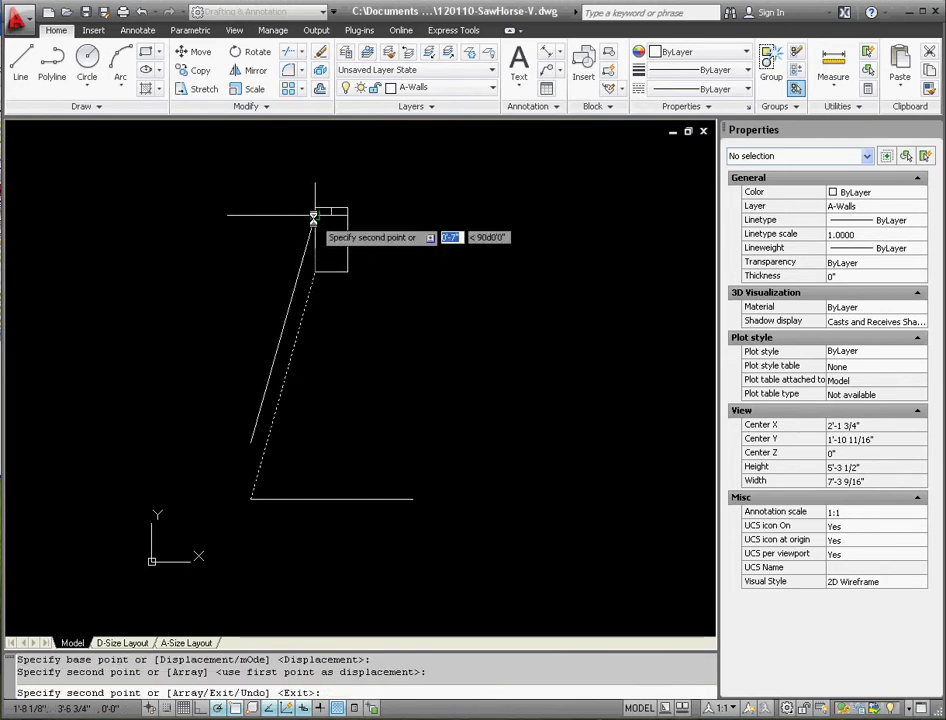
key(Escape)
scroll(305, 243, up, 1)
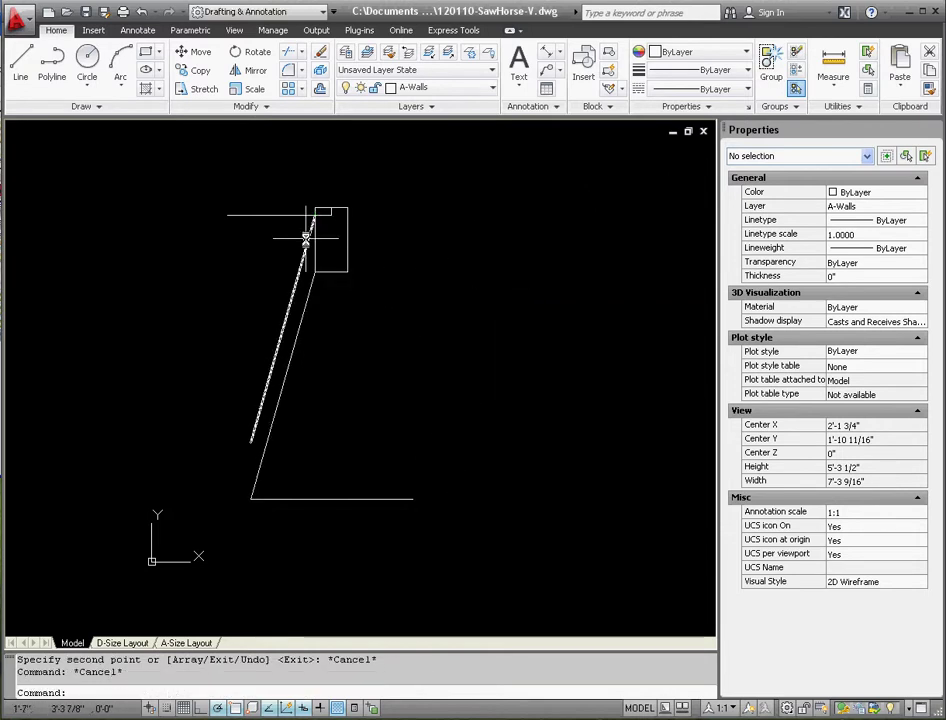
scroll(295, 215, up, 2)
scroll(331, 255, down, 2)
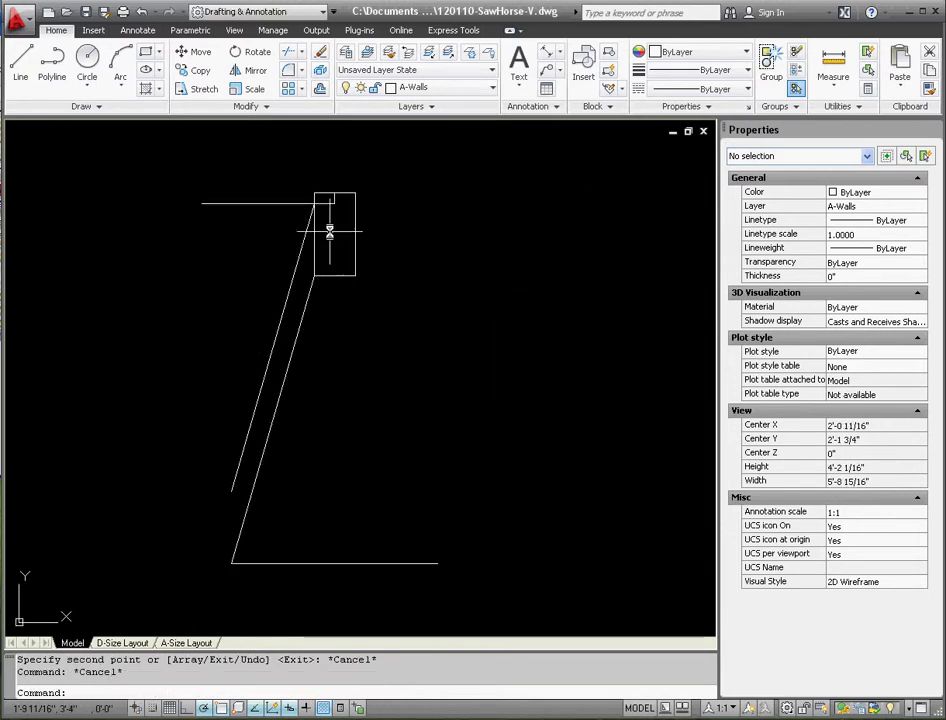
scroll(330, 215, up, 1)
Delete the short 1-inch line at the rectangle's top.
click(330, 209)
click(352, 205)
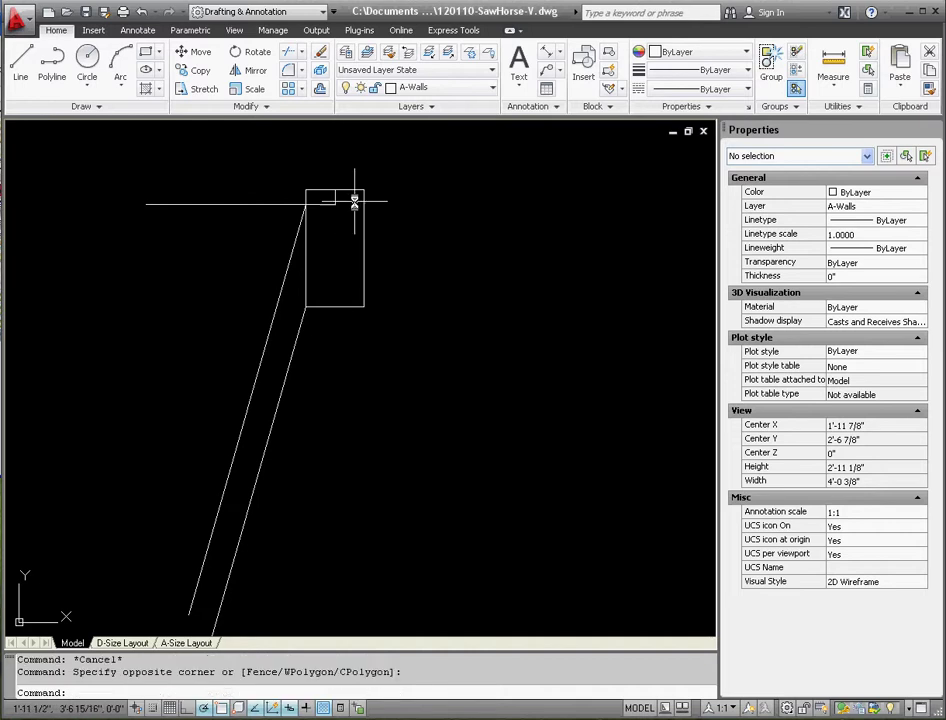
click(332, 194)
click(324, 193)
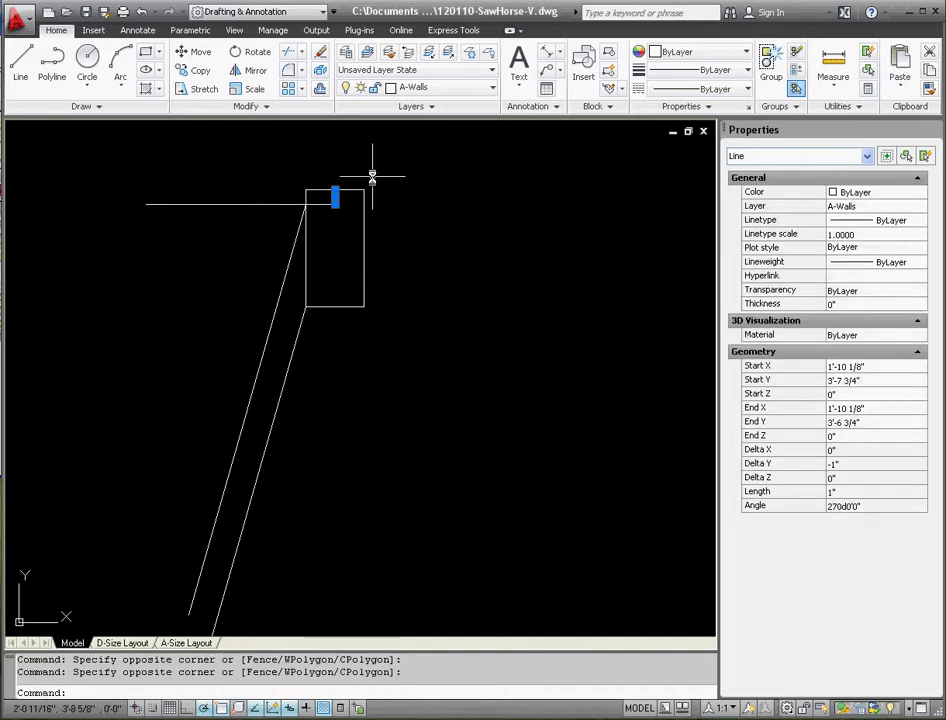
key(Delete)
scroll(274, 217, down, 3)
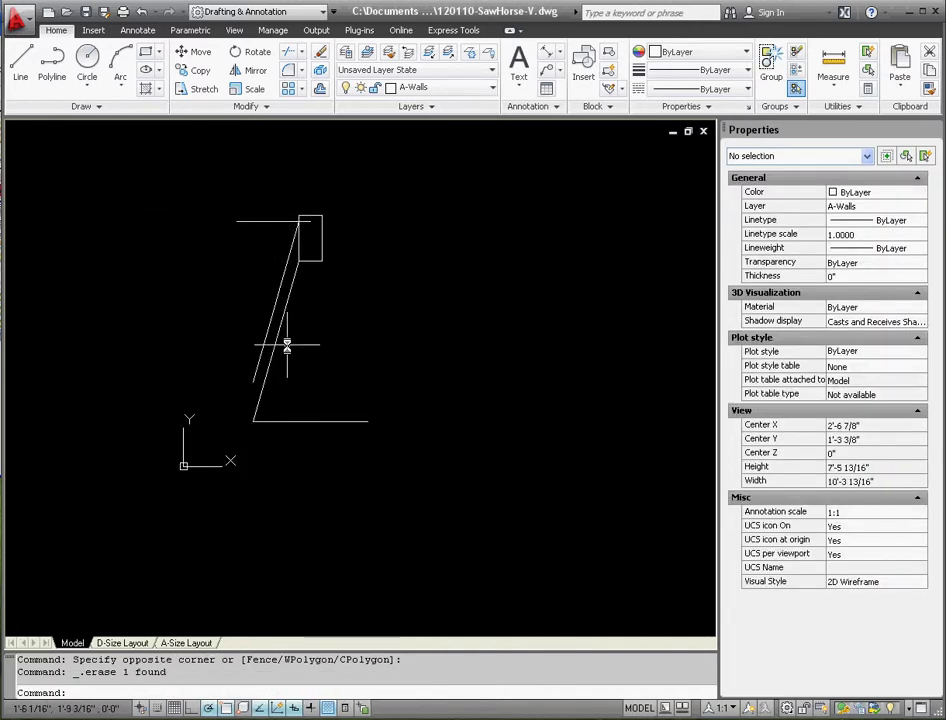
Stretch the bottom line left past the leg and the inner slanted line below the bottom line.
click(323, 447)
click(308, 376)
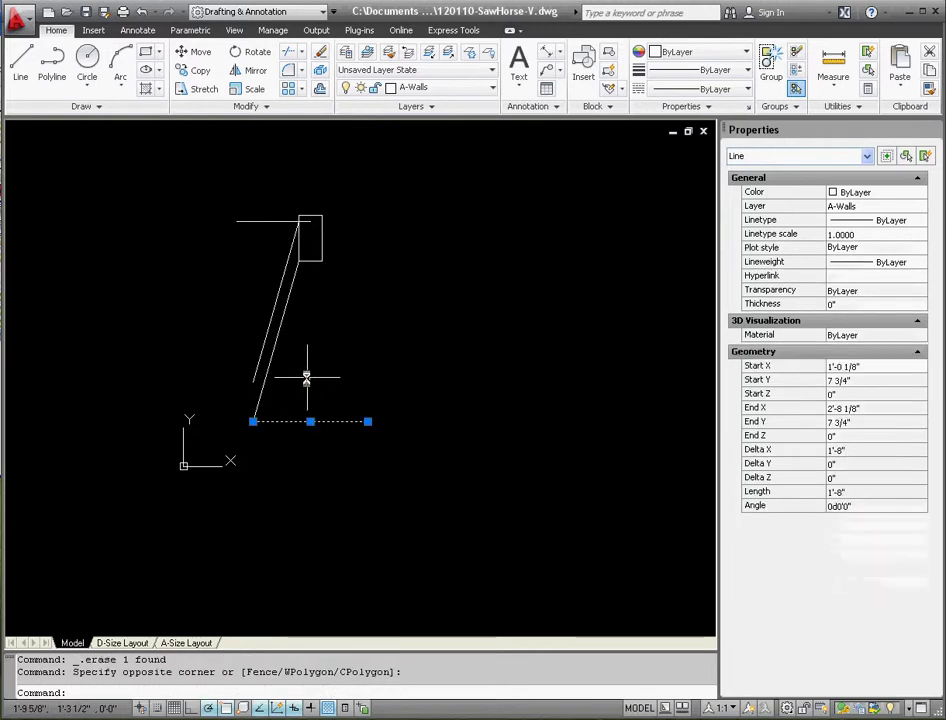
scroll(369, 421, up, 3)
click(374, 410)
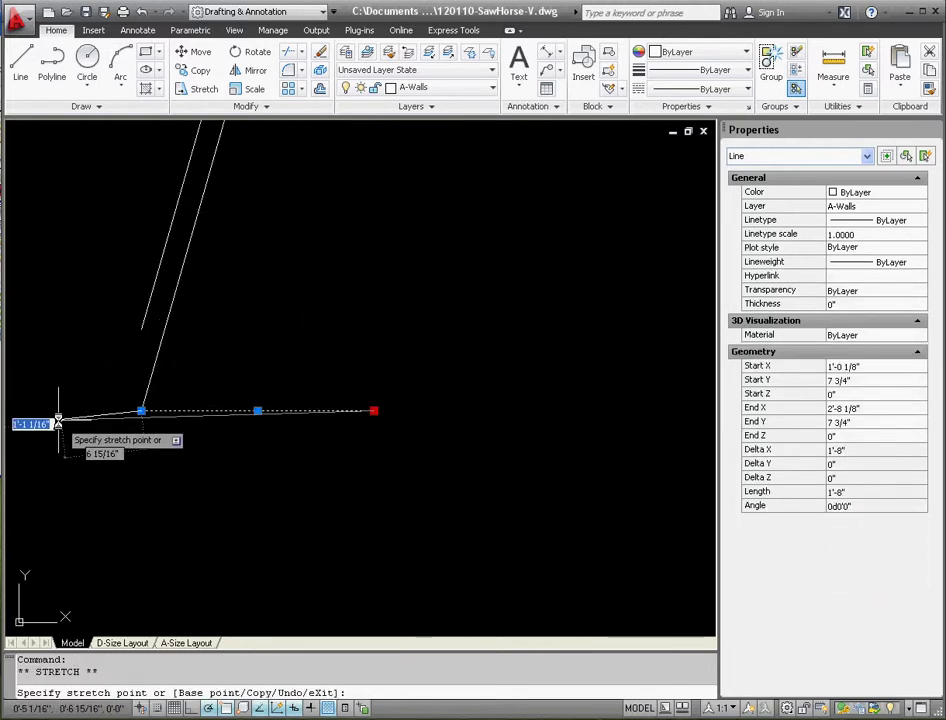
click(11, 410)
key(Escape)
key(Escape)
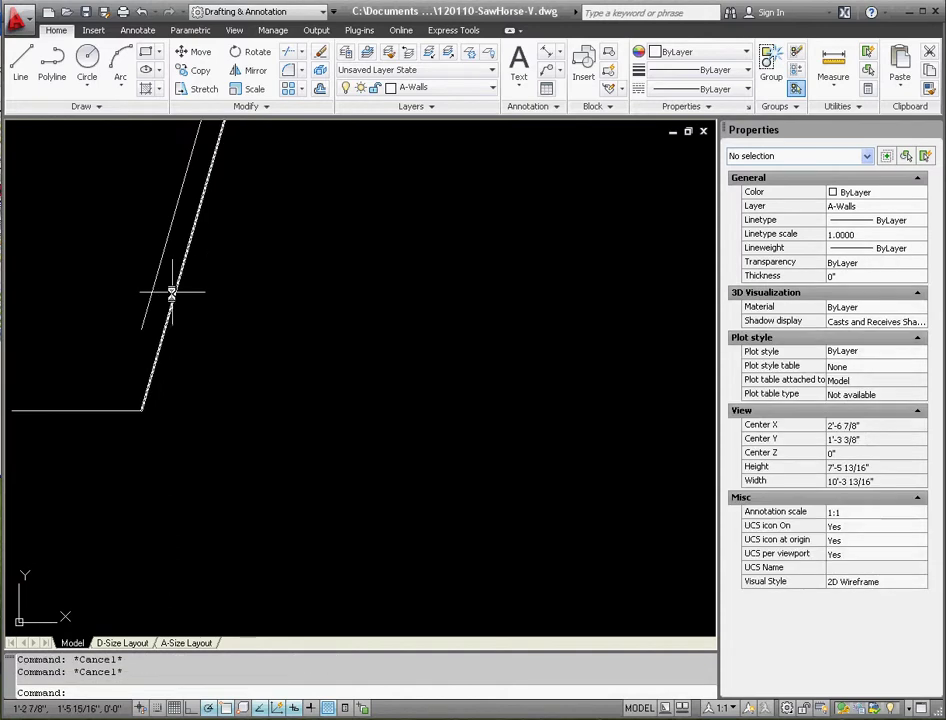
click(169, 281)
click(89, 247)
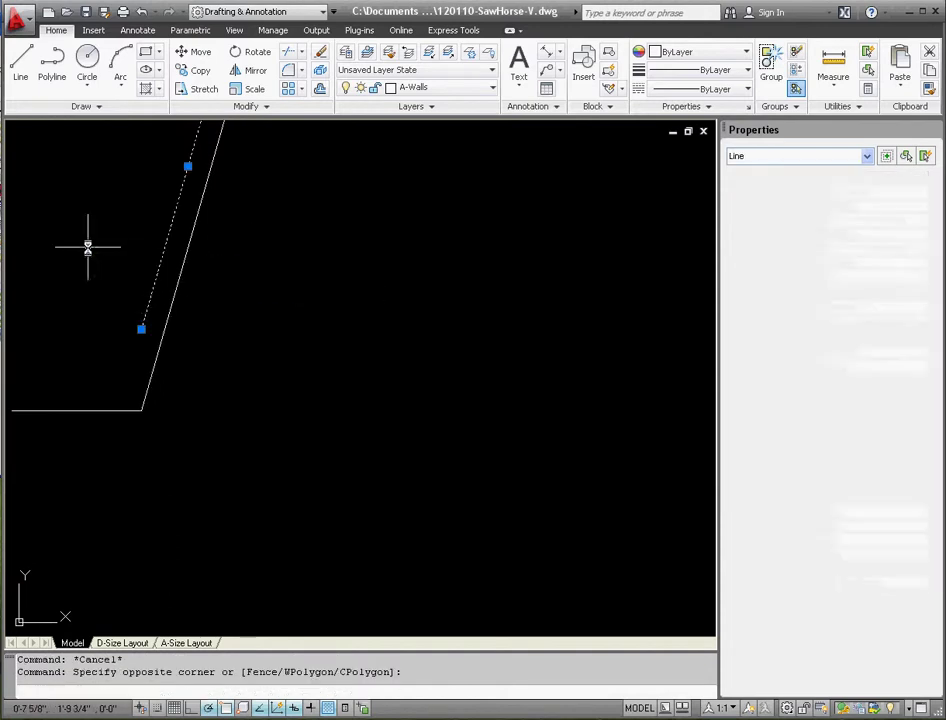
click(142, 327)
click(105, 455)
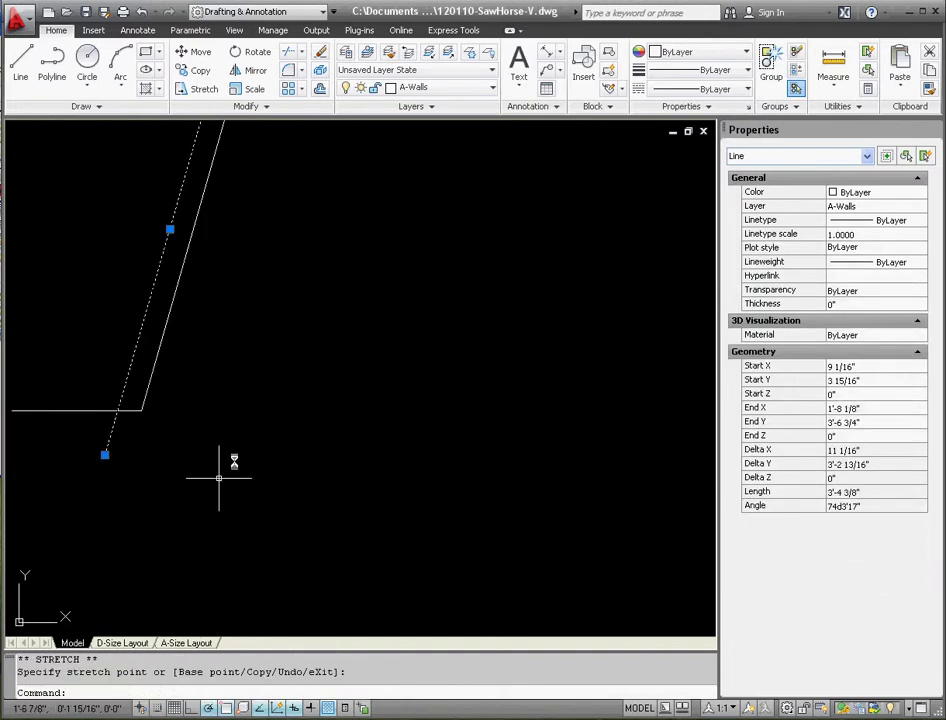
key(Escape)
key(Escape)
scroll(158, 376, down, 3)
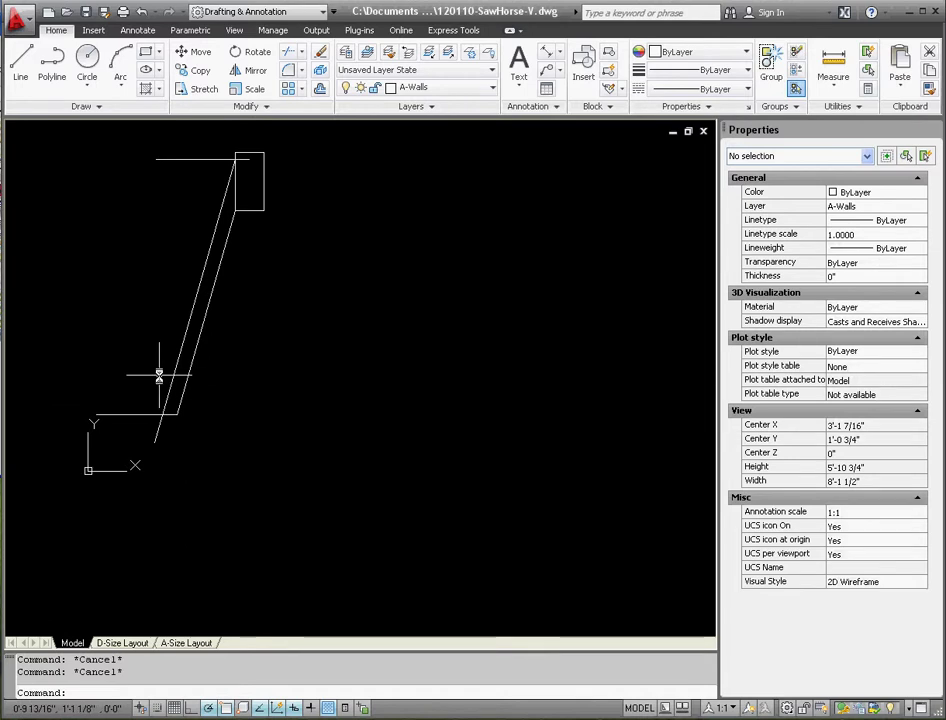
Trim the overhanging diagonal and bottom-line ends using the three leg lines as cutting edges.
click(289, 55)
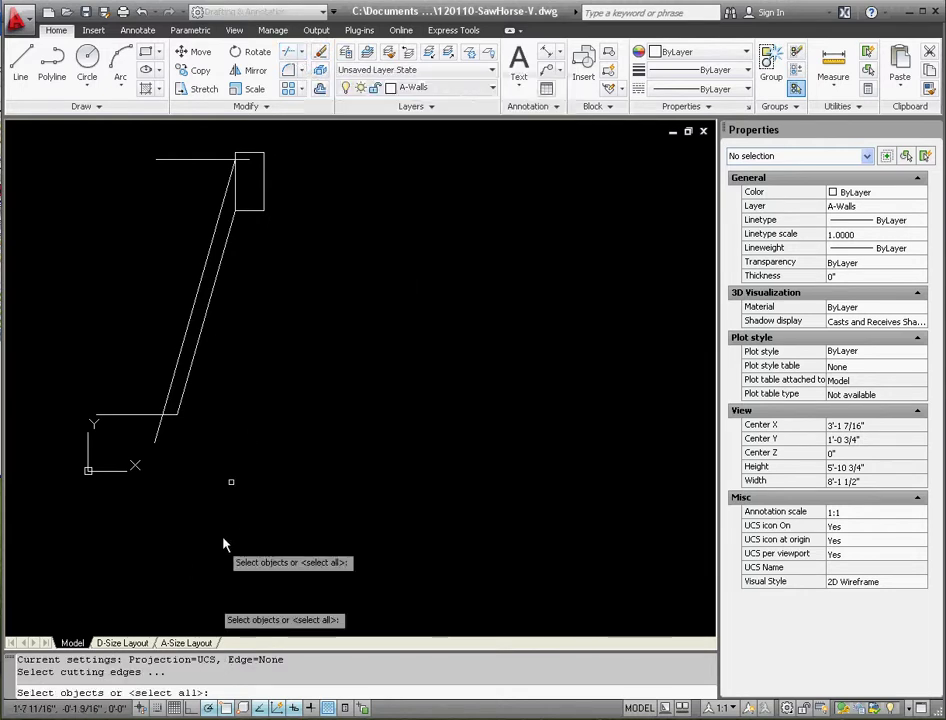
click(213, 446)
click(125, 393)
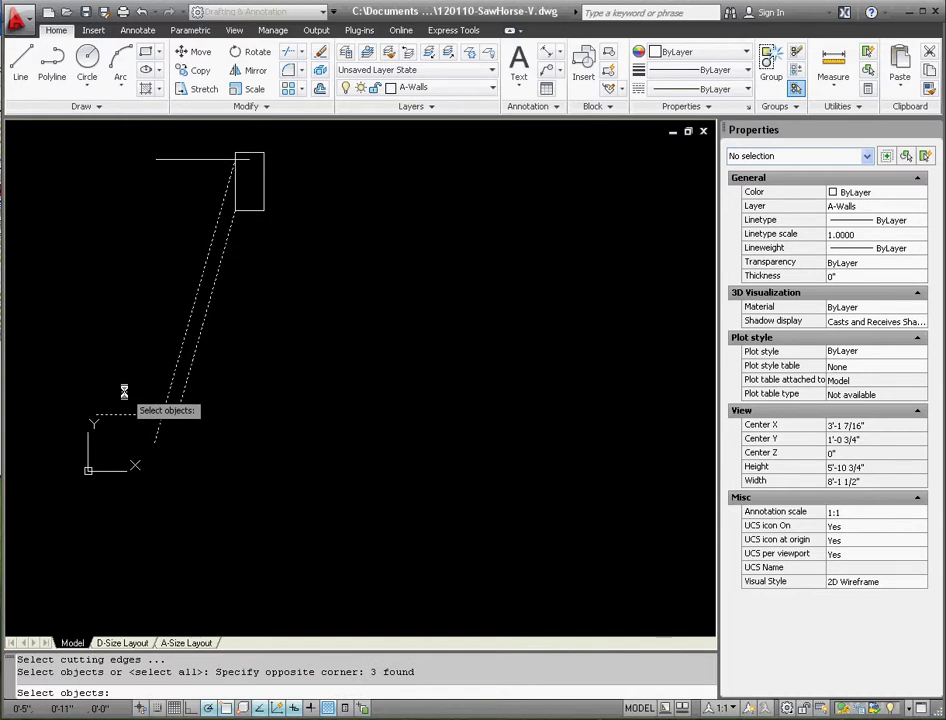
key(Return)
click(131, 405)
click(135, 433)
click(144, 411)
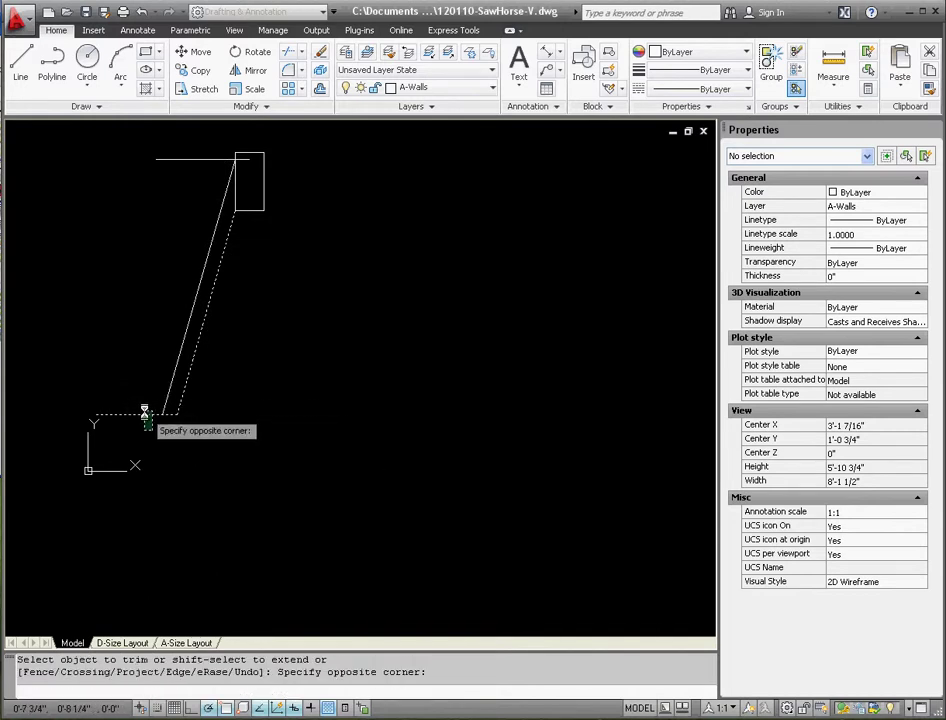
click(146, 422)
key(Escape)
key(Escape)
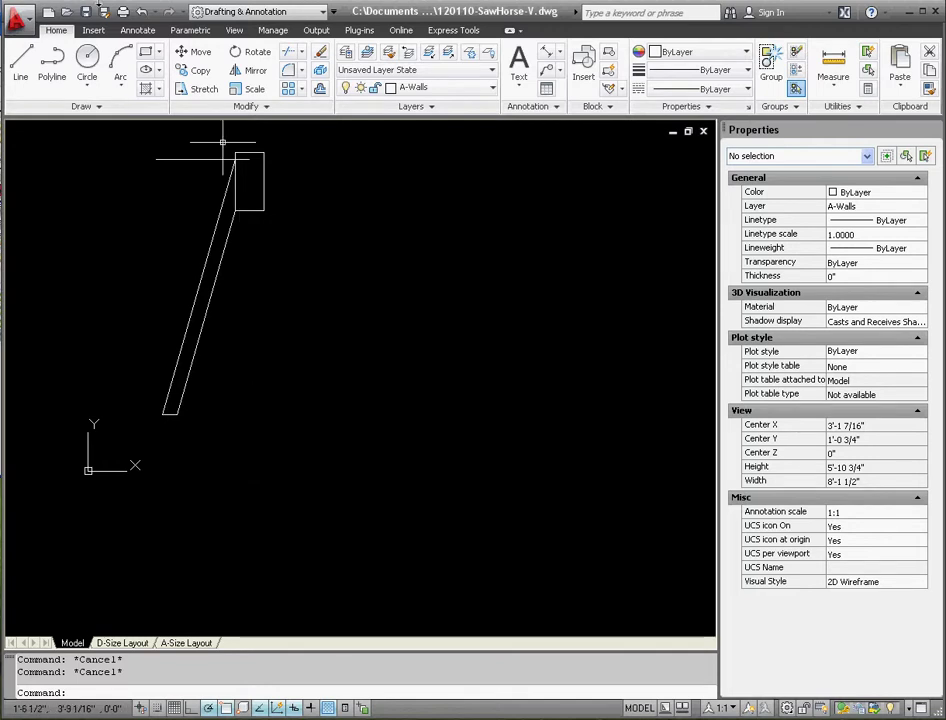
Stretch the top horizontal line across to the right, then select the three leg lines.
scroll(133, 232, up, 2)
drag(137, 186, 117, 162)
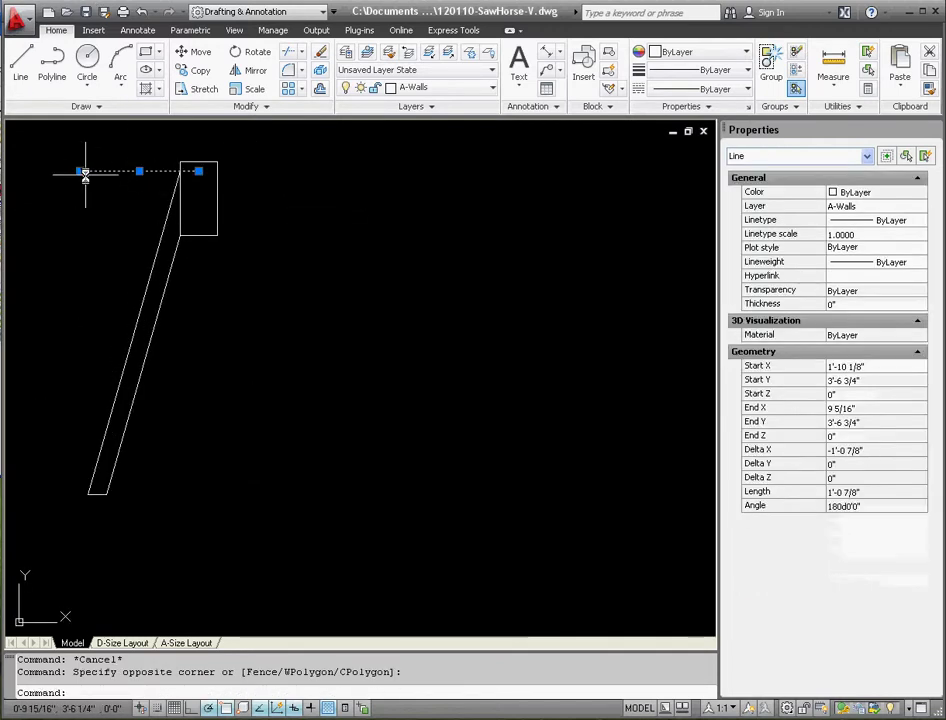
click(80, 171)
click(496, 171)
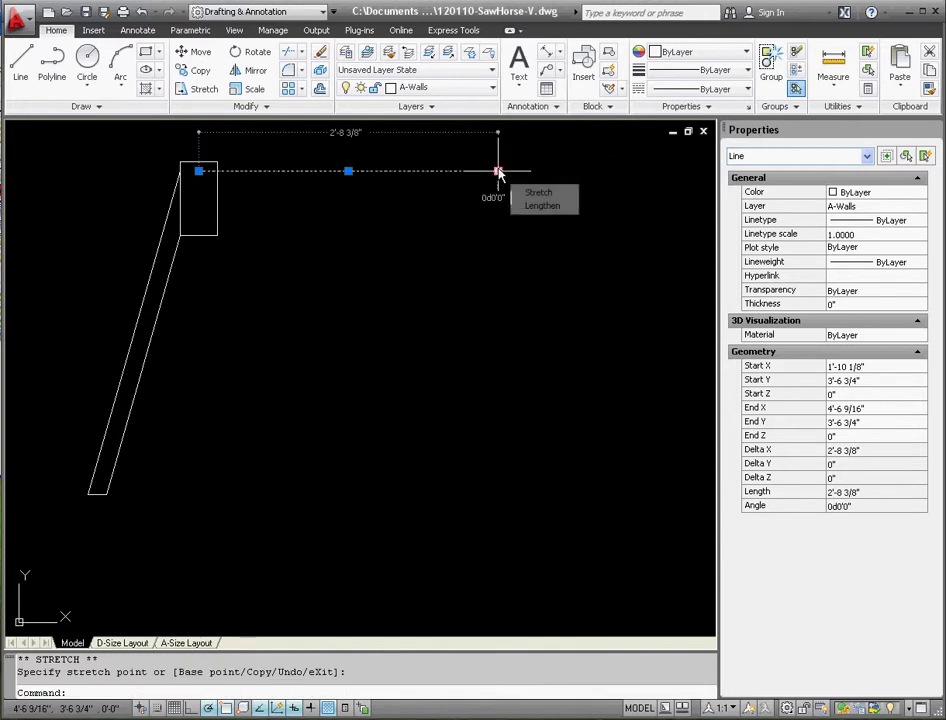
key(Escape)
key(Escape)
click(126, 490)
click(78, 481)
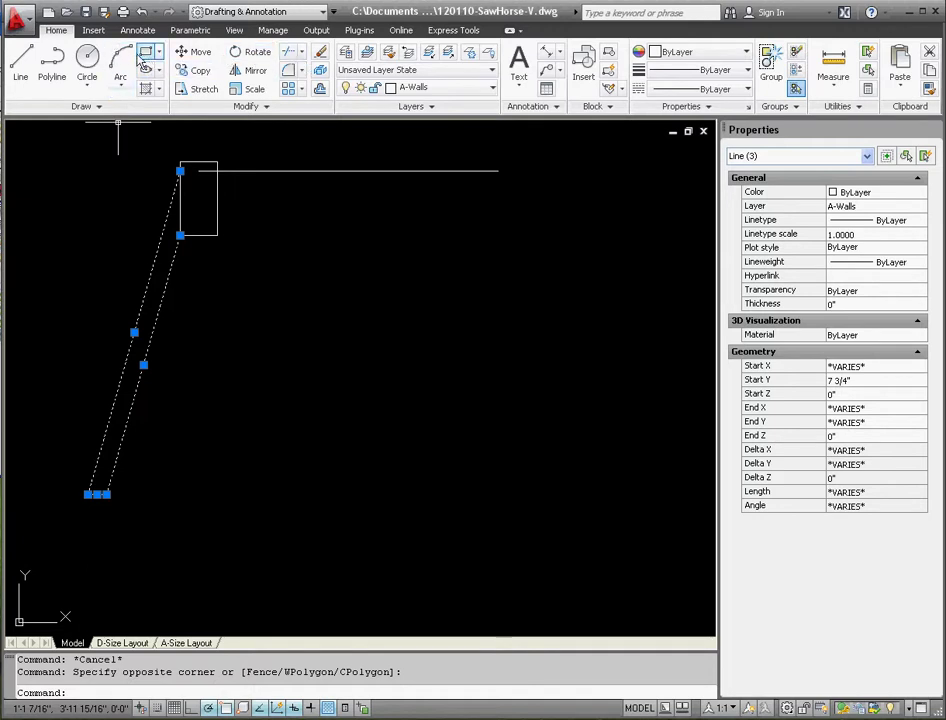
Mirror the leg about a vertical axis through the rectangle's centre, keeping the original leg.
click(250, 70)
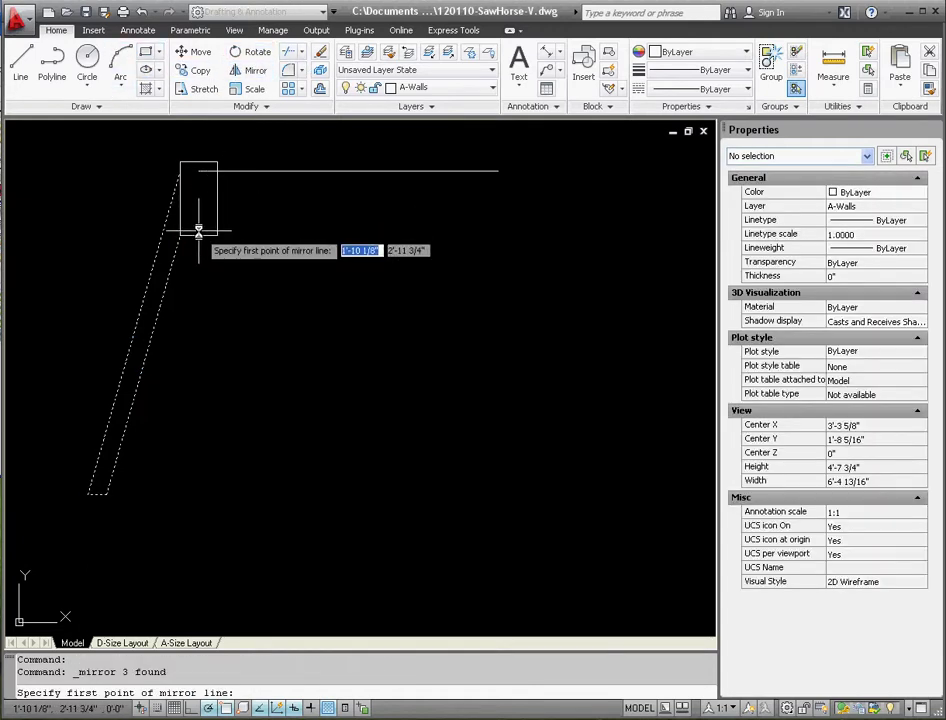
click(198, 231)
click(194, 313)
right_click(192, 312)
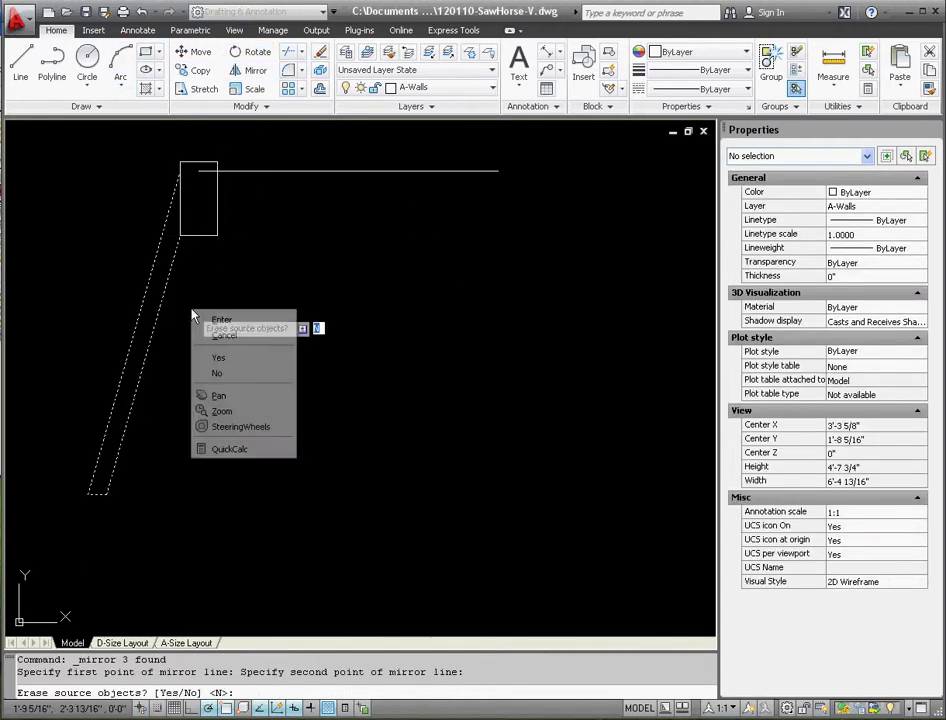
click(233, 373)
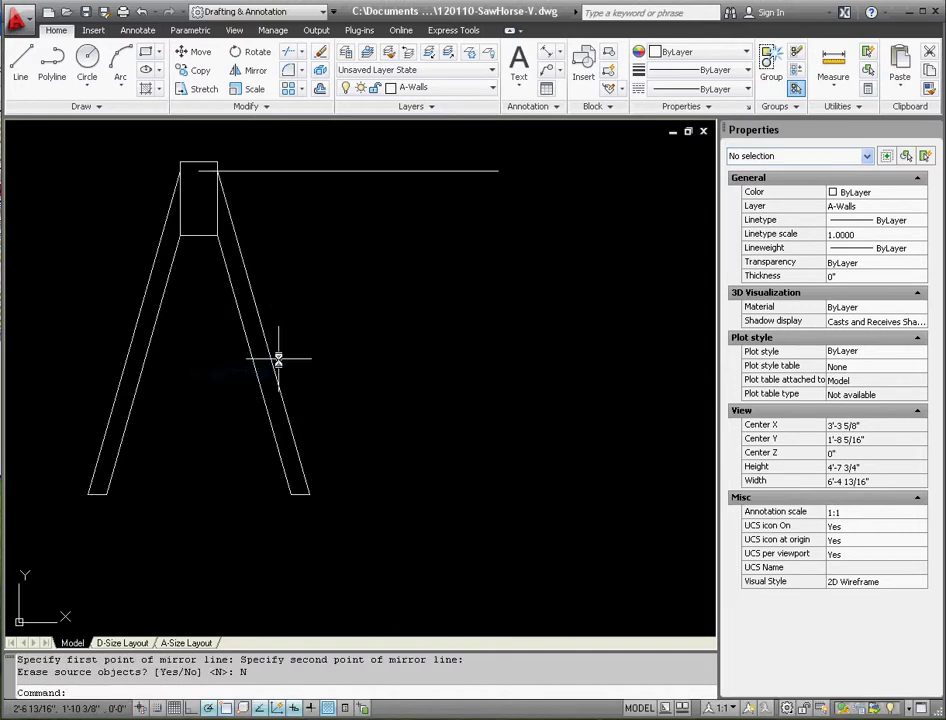
scroll(242, 346, down, 2)
scroll(242, 346, up, 2)
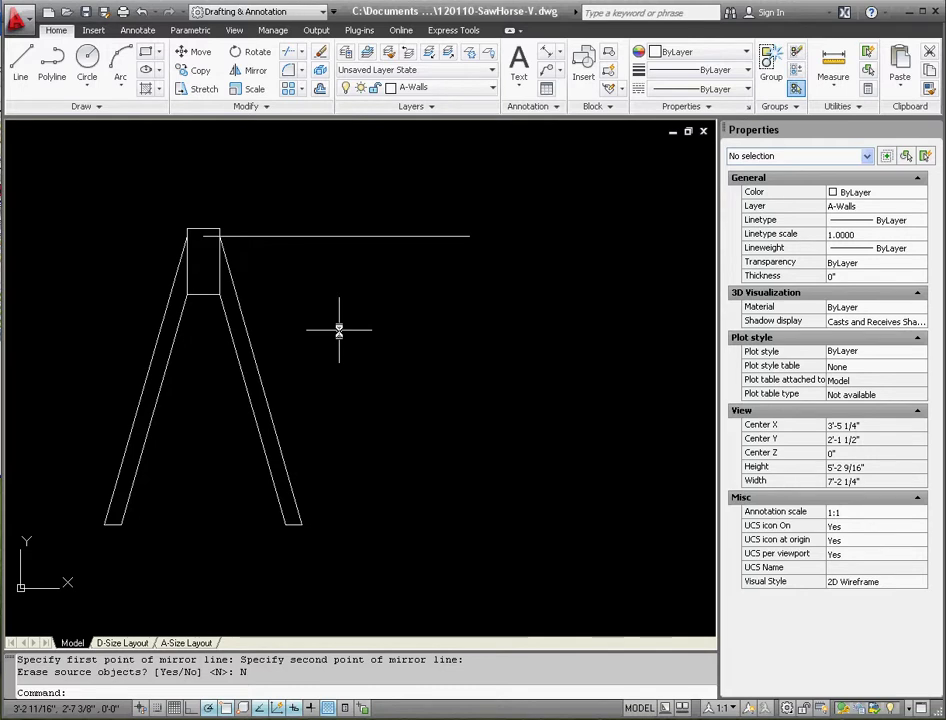
scroll(345, 333, down, 2)
scroll(328, 345, up, 2)
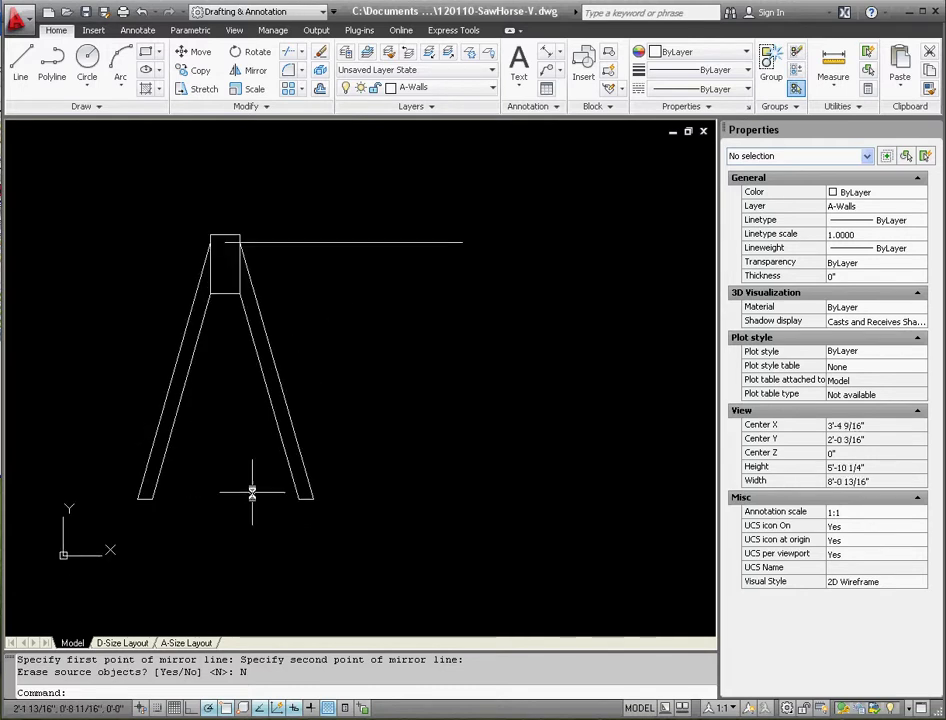
Switch to the A-Size Layout and select its viewport, leaving Display locked at No.
click(197, 645)
click(249, 400)
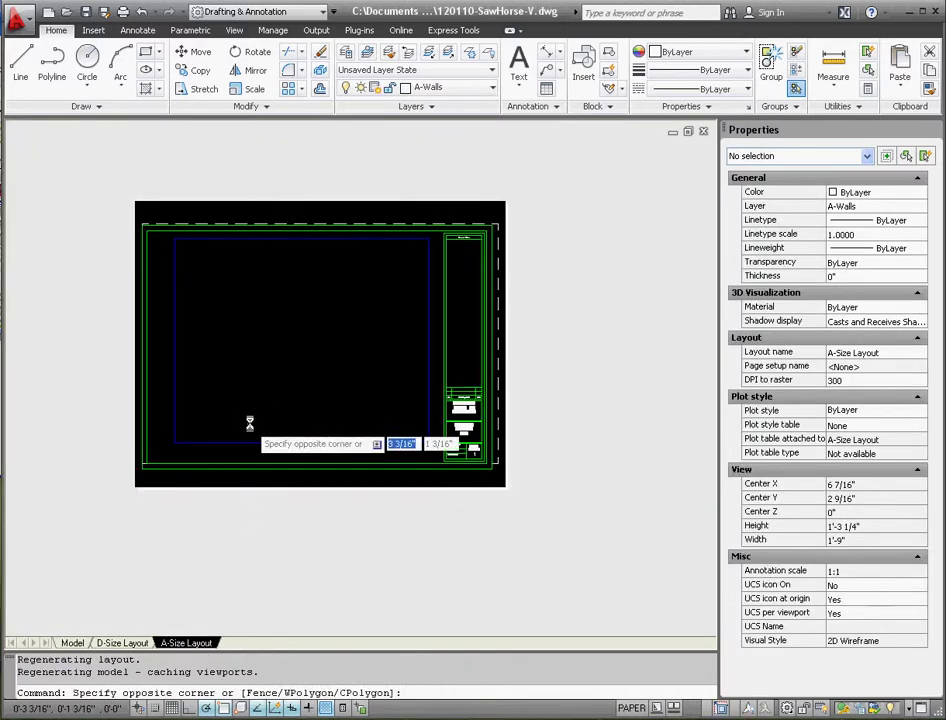
double_click(251, 413)
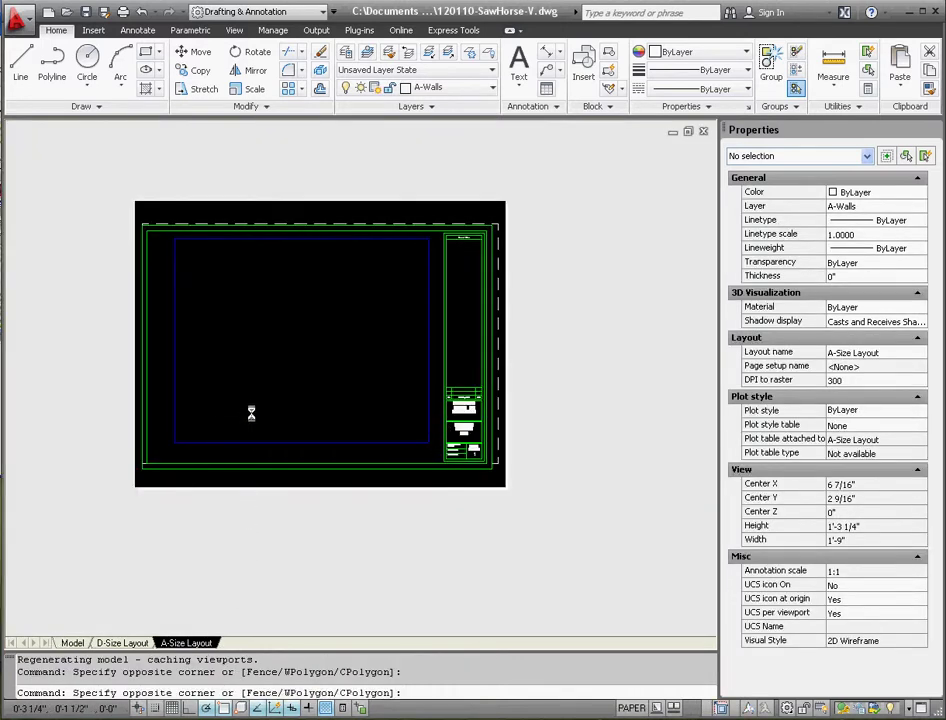
double_click(328, 447)
click(313, 425)
click(606, 414)
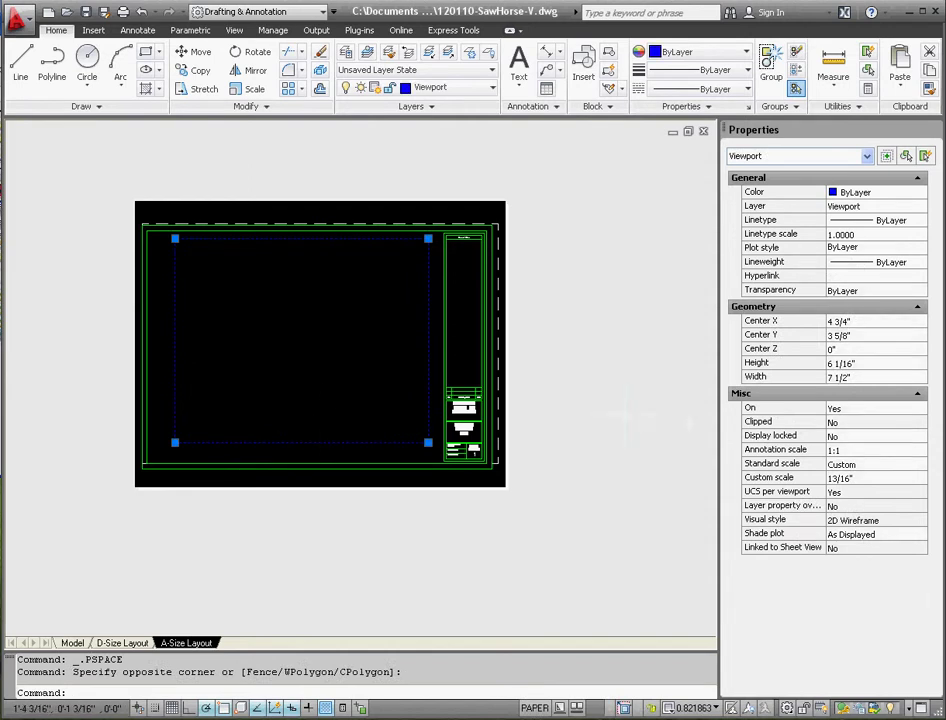
click(855, 441)
click(853, 437)
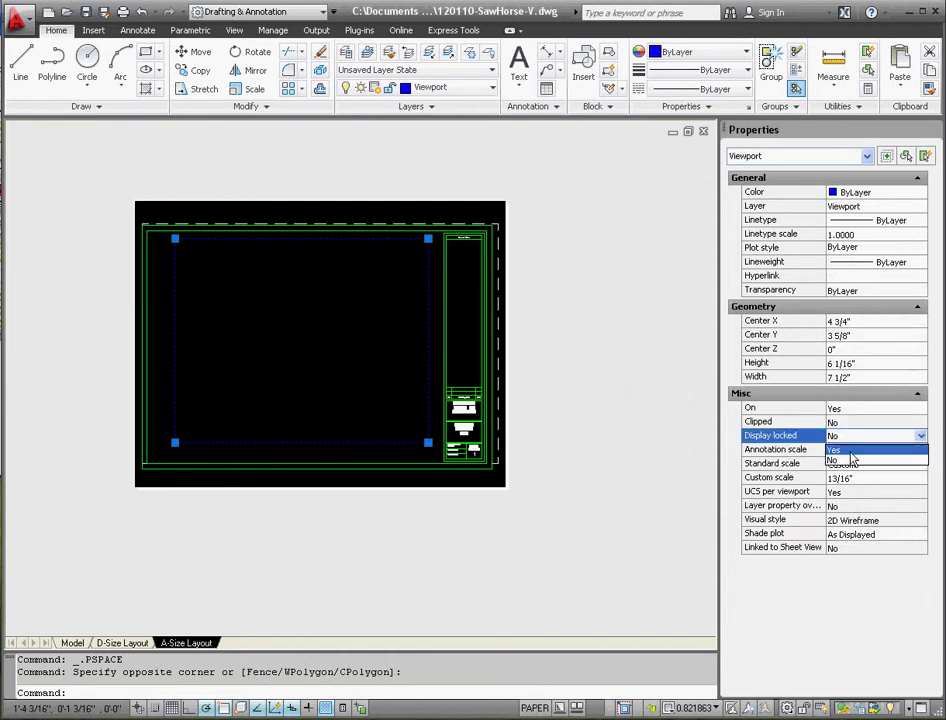
click(851, 456)
click(855, 437)
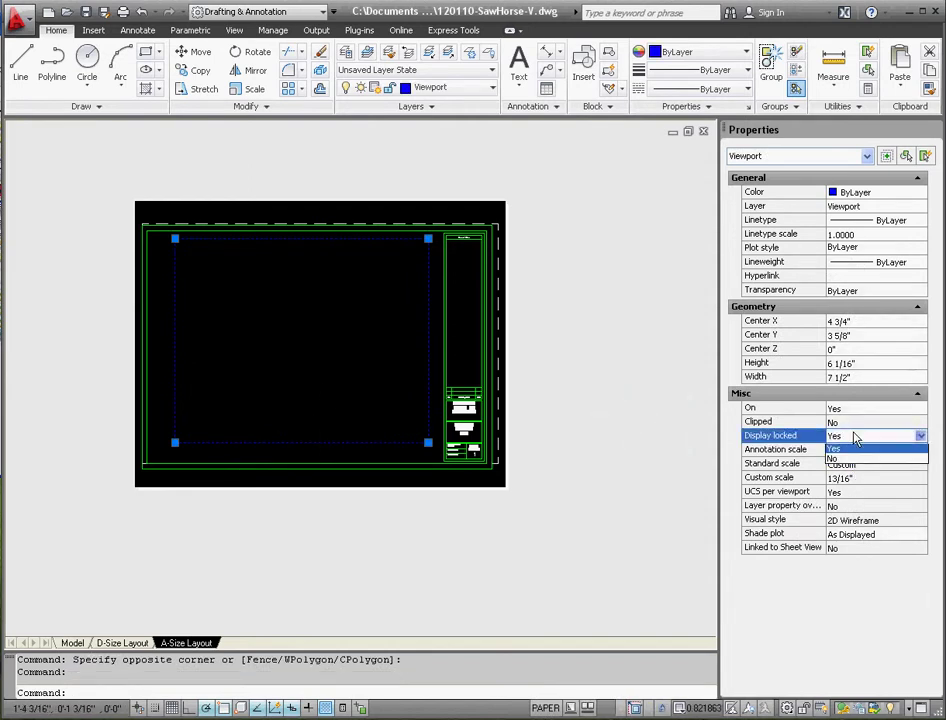
click(855, 460)
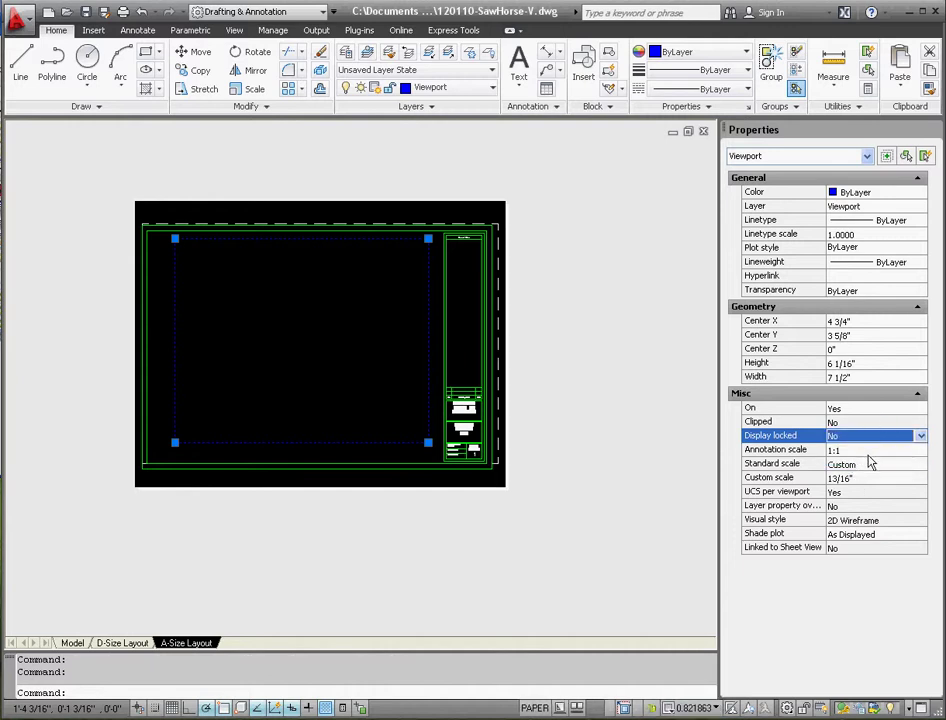
Set the viewport's standard scale to 1" = 1'-0" and activate the viewport.
click(865, 465)
click(863, 464)
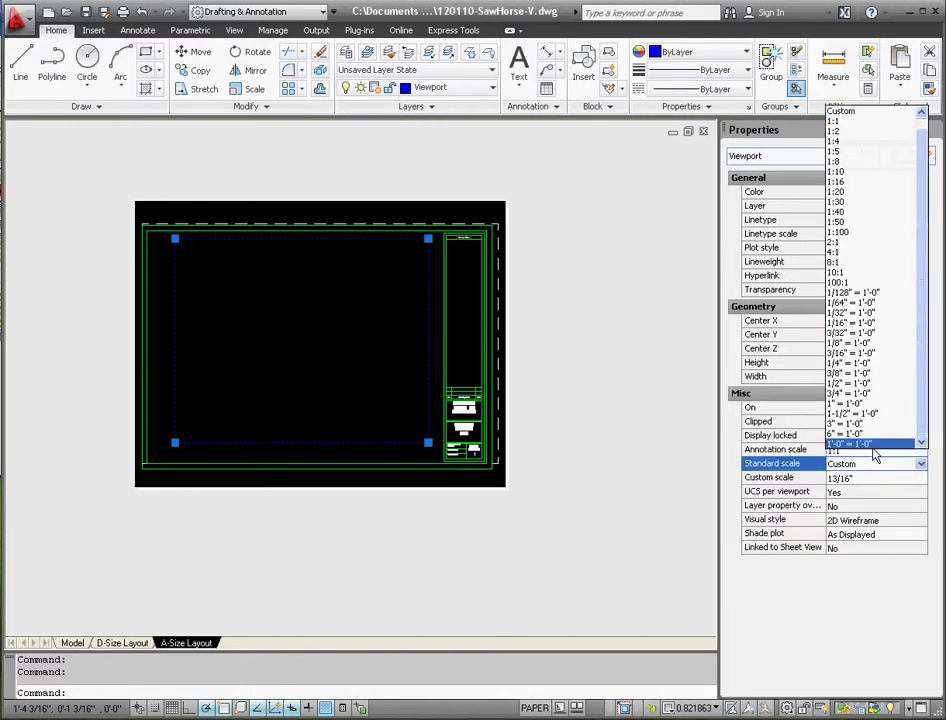
click(856, 386)
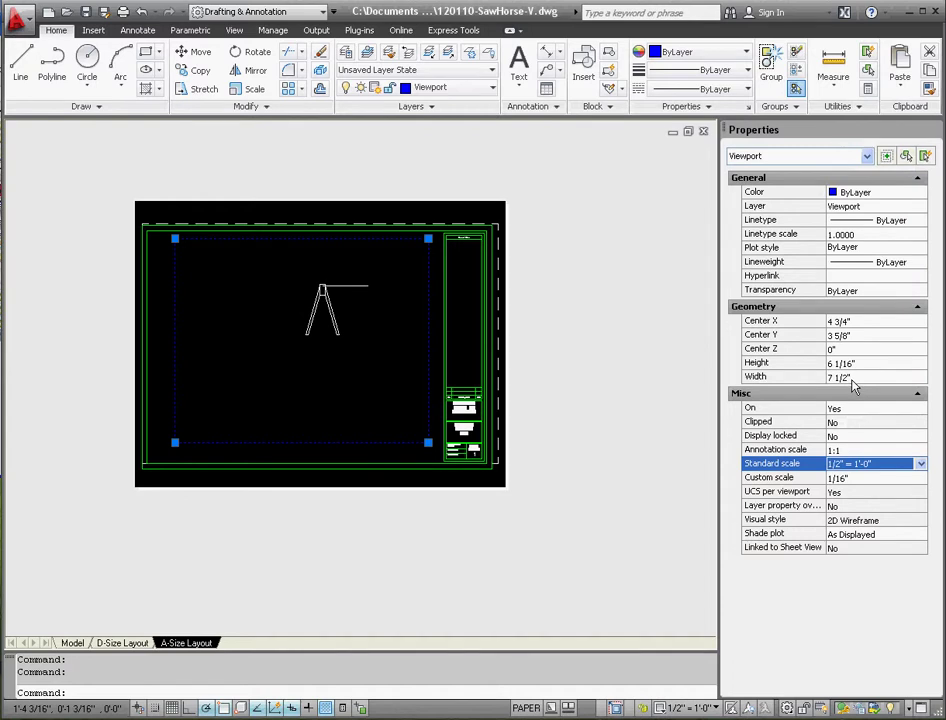
click(877, 468)
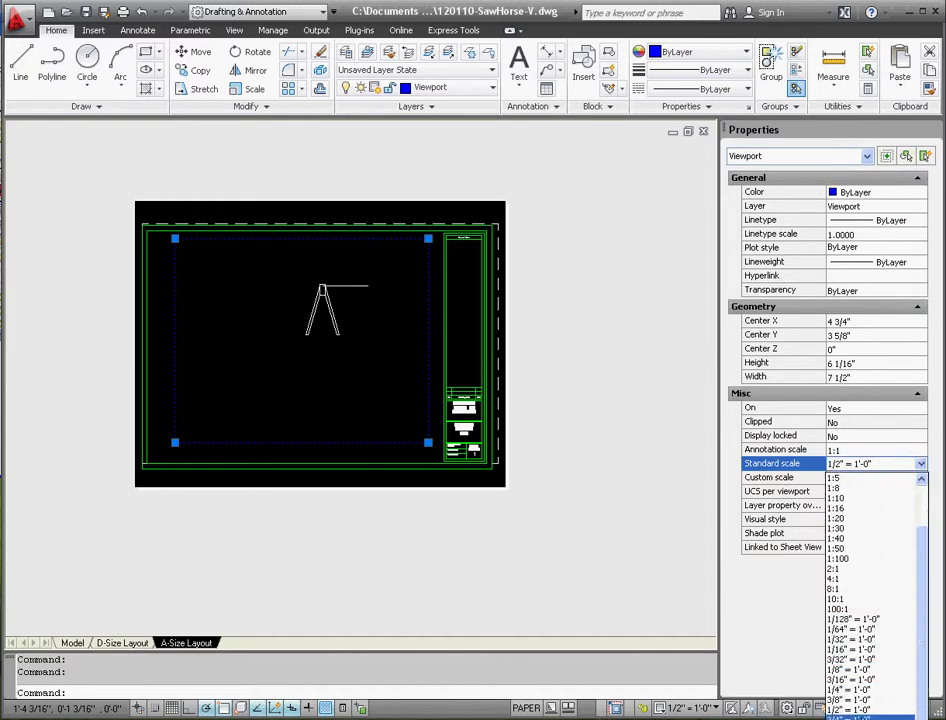
click(850, 716)
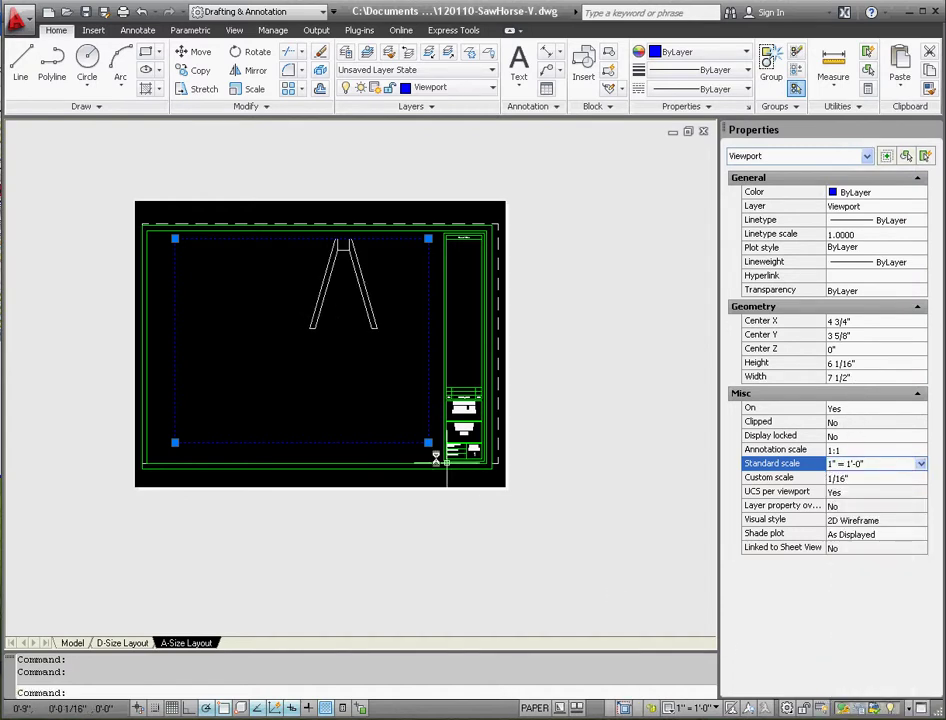
double_click(367, 362)
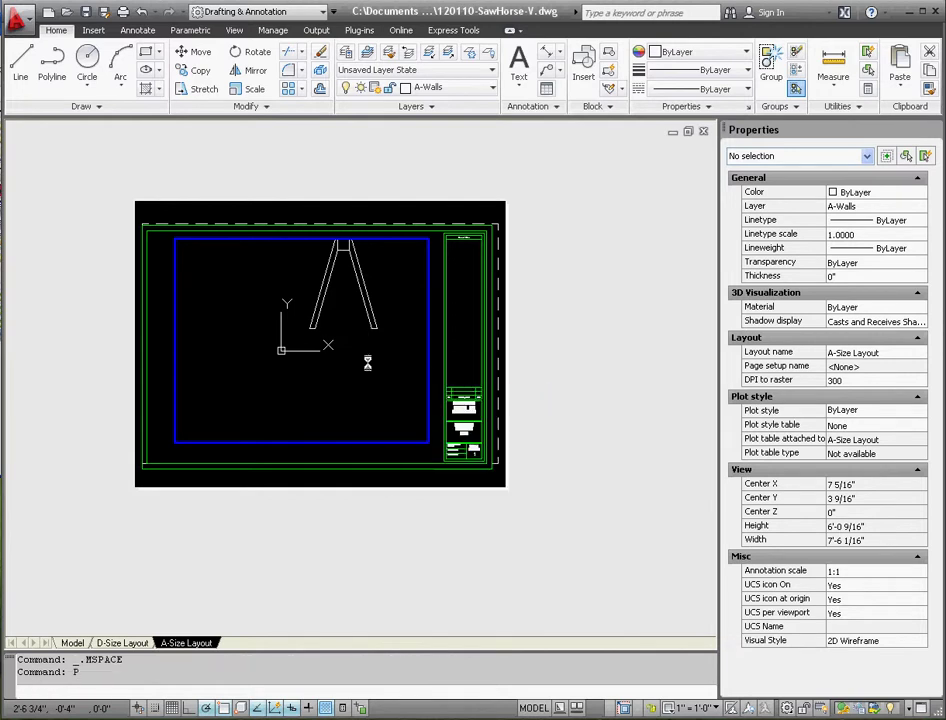
Pan the sawhorse left and down within the viewport.
key(Return)
mouse_move(358, 272)
mouse_down()
mouse_move(344, 254)
mouse_move(306, 312)
mouse_move(246, 324)
mouse_move(247, 333)
mouse_up()
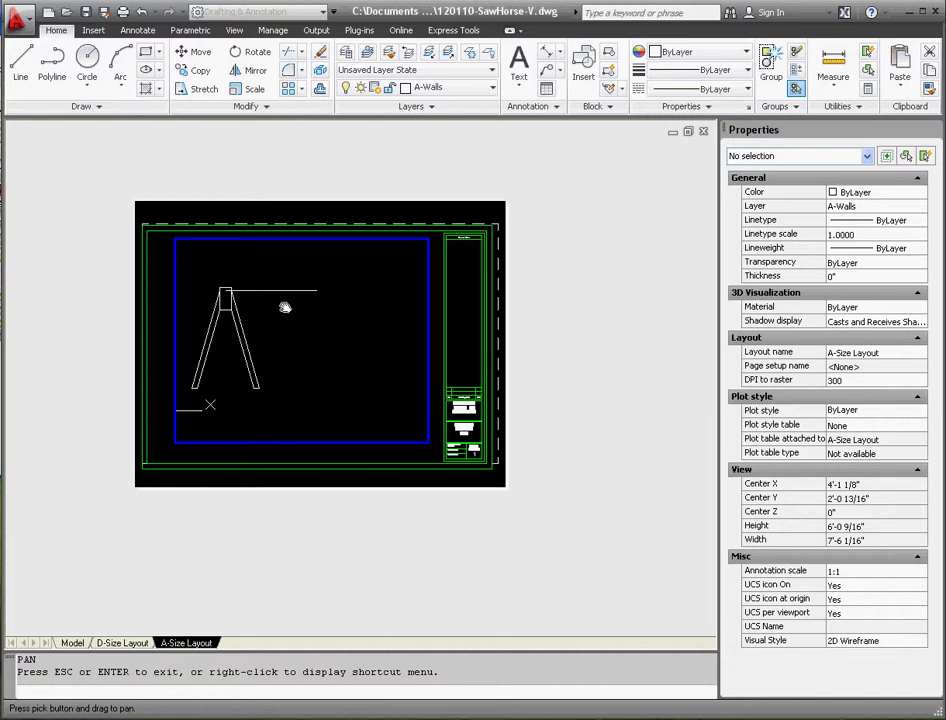
key(Escape)
Set the viewport's Display locked to Yes and return to the Model tab.
double_click(336, 448)
click(336, 446)
click(336, 432)
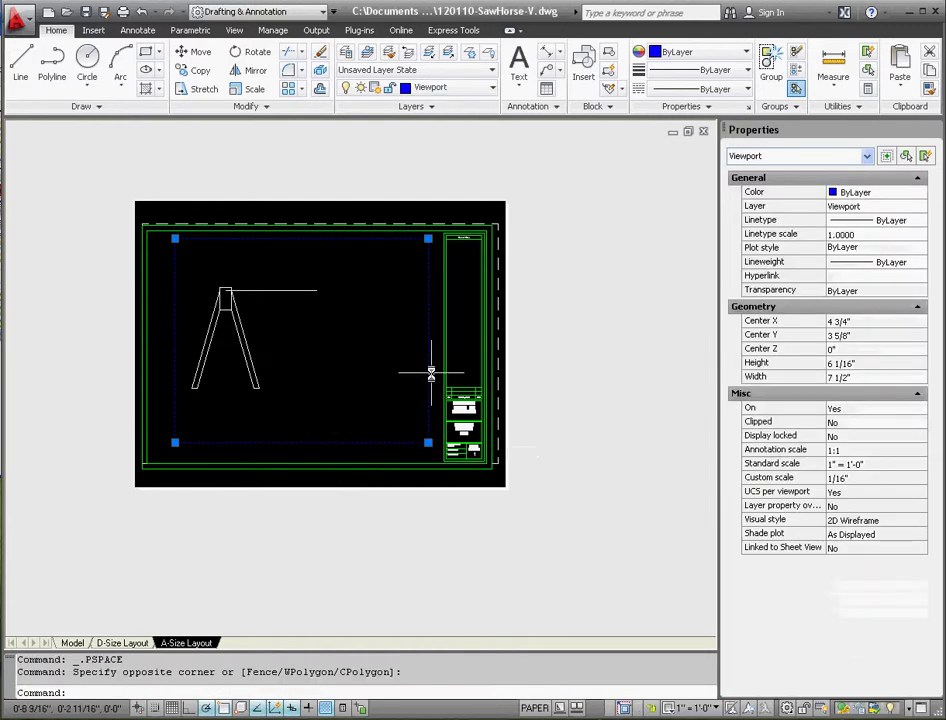
click(846, 443)
click(840, 446)
click(832, 451)
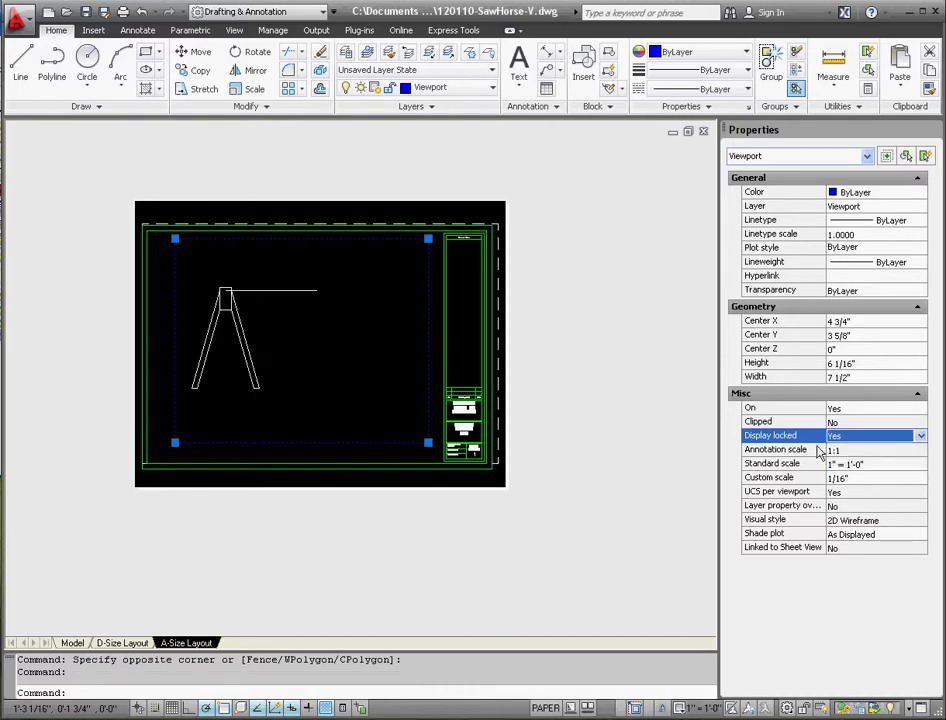
key(Escape)
key(Escape)
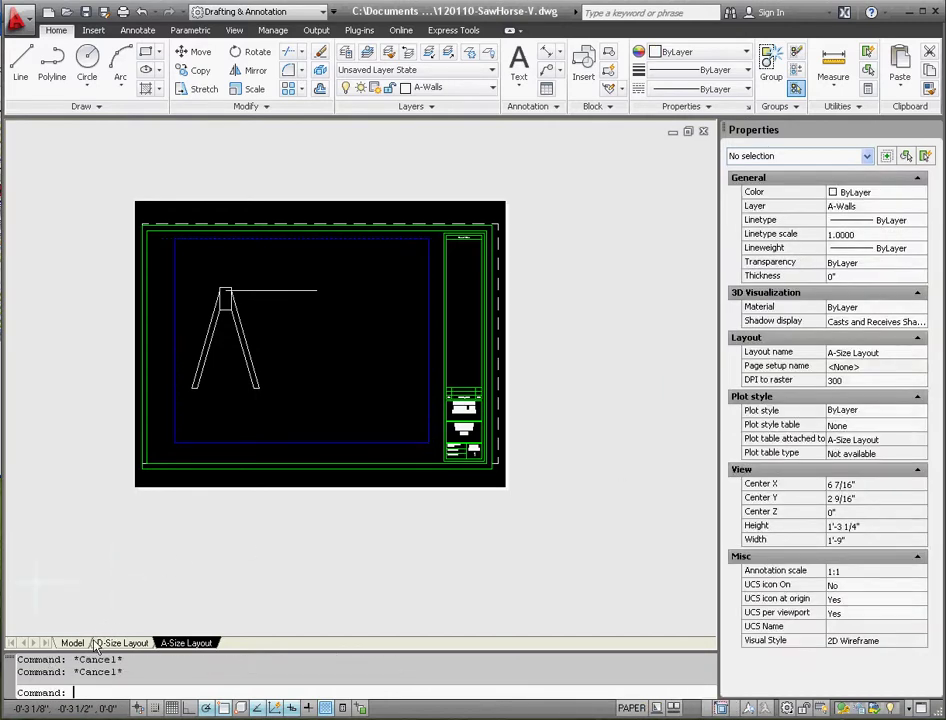
click(75, 643)
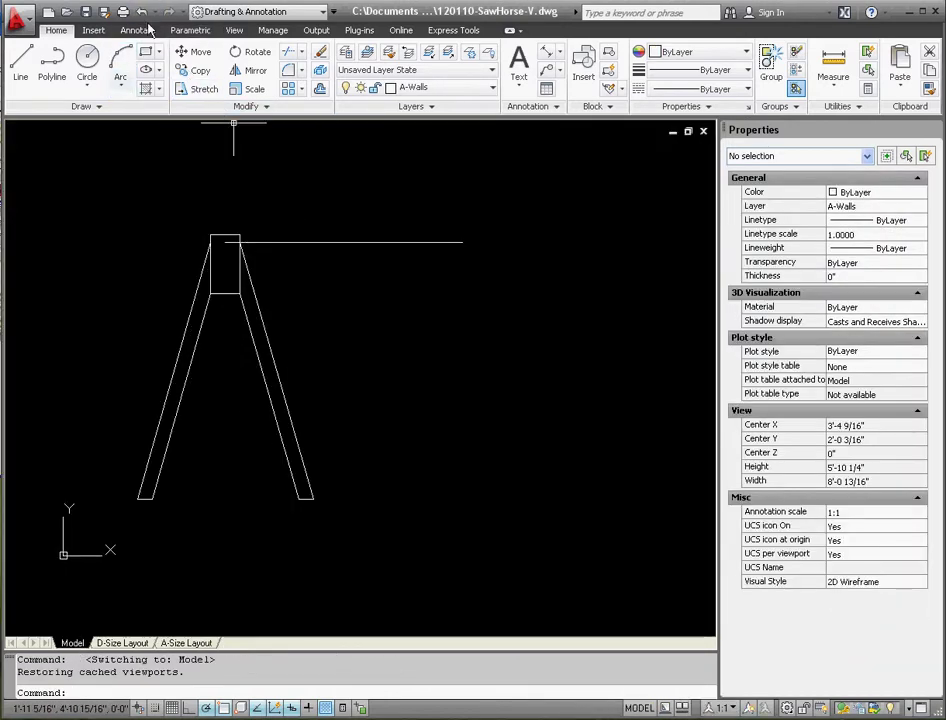
click(137, 30)
Change the Standard dimension style's overall scale from 4 to 1.
click(451, 106)
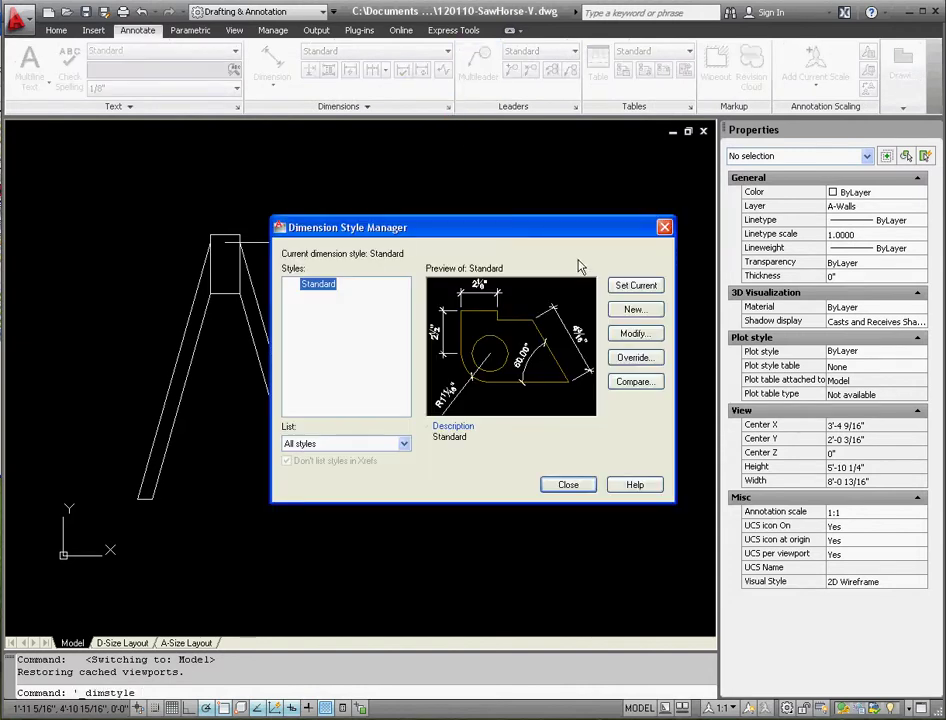
click(645, 336)
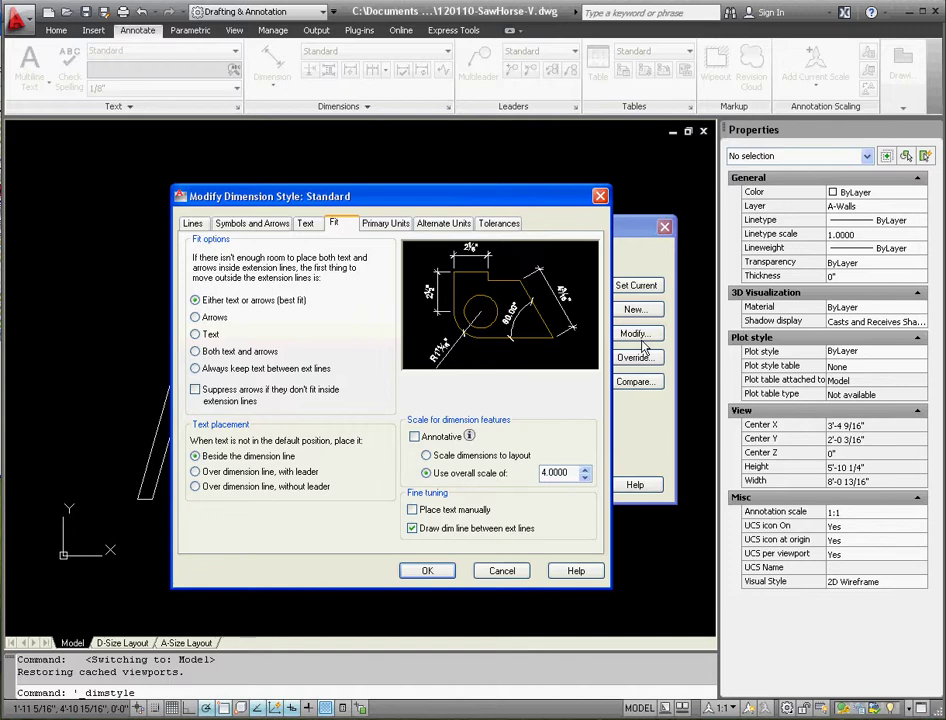
double_click(573, 474)
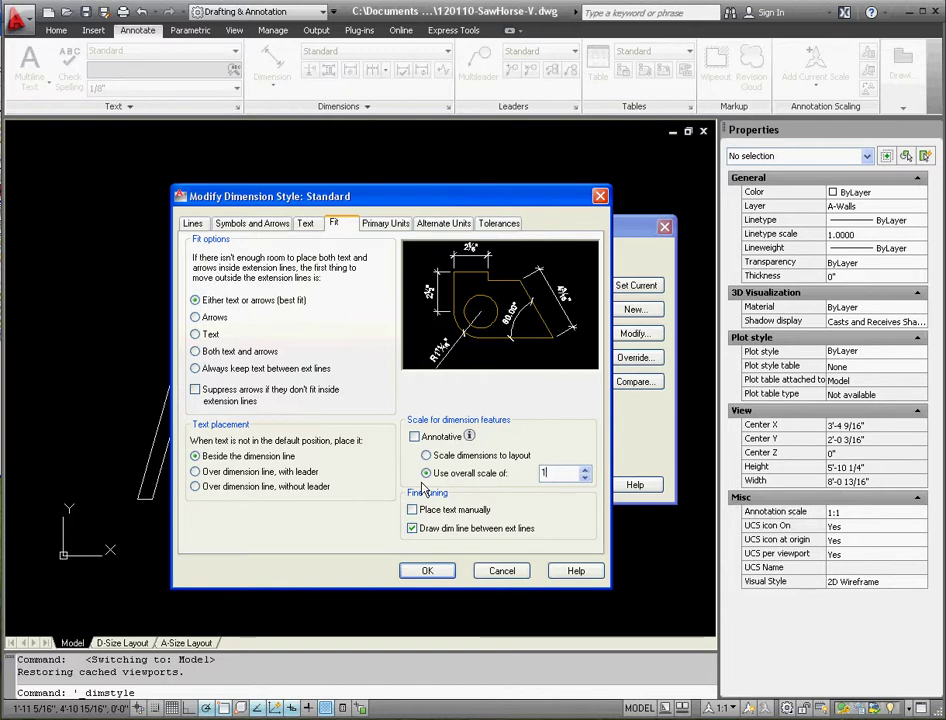
click(427, 571)
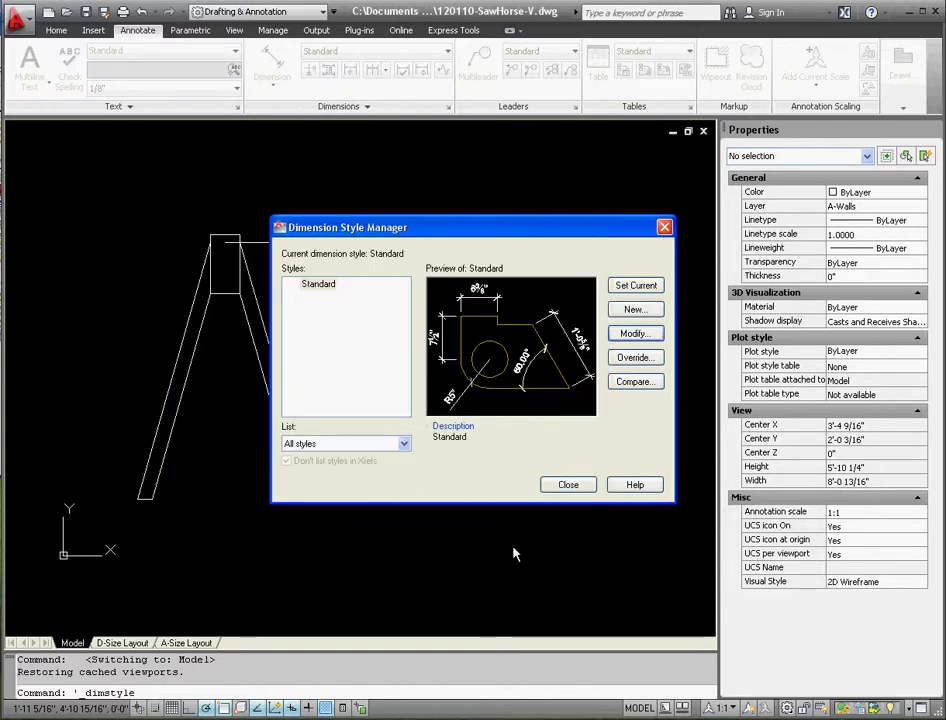
Close the Dimension Style Manager and clear the stray line selection.
click(565, 485)
drag(405, 274, 320, 205)
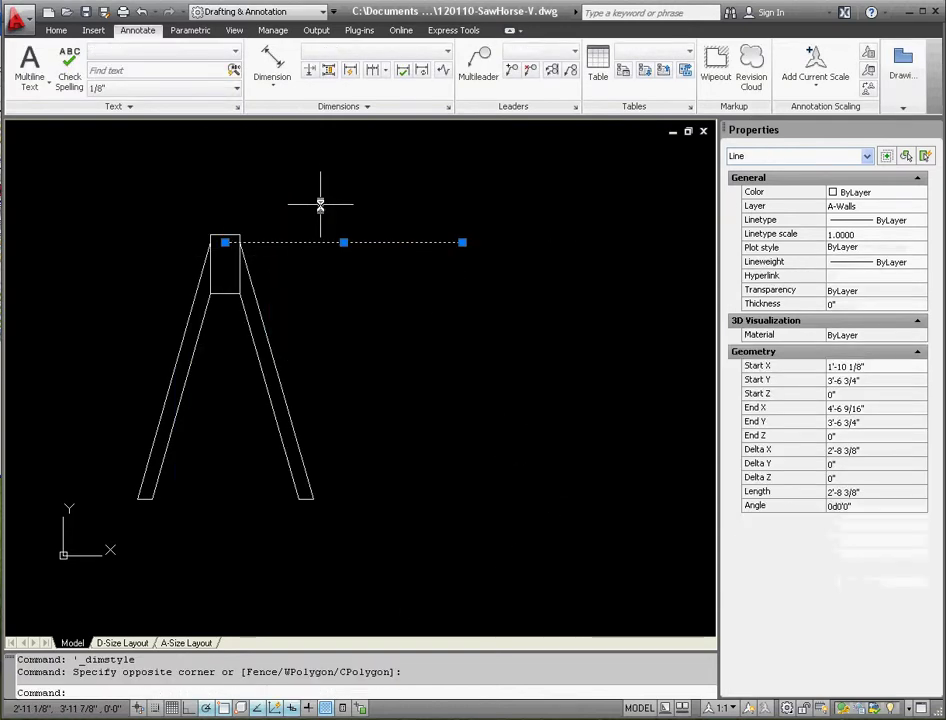
key(Escape)
key(Escape)
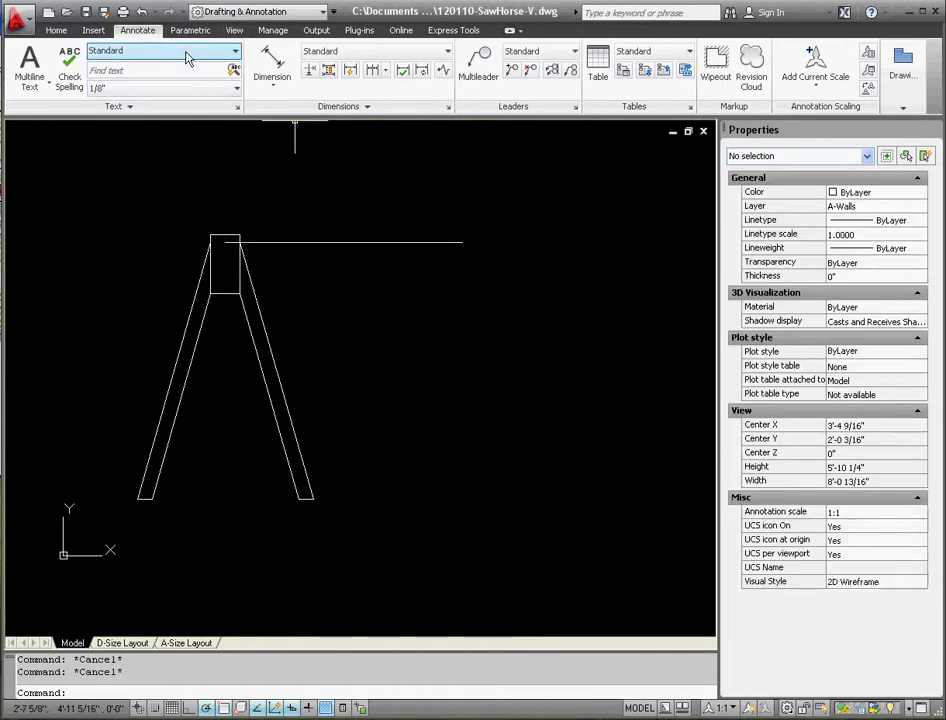
Make Dimension the current layer in place of A-Walls and pick a Linear dimension.
click(48, 30)
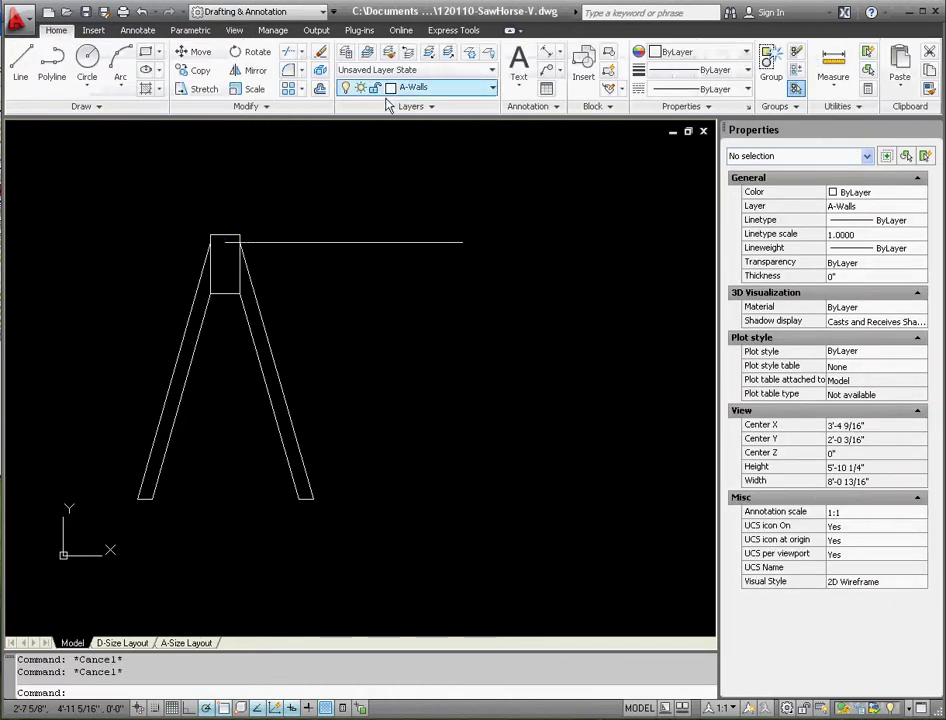
click(436, 90)
click(430, 161)
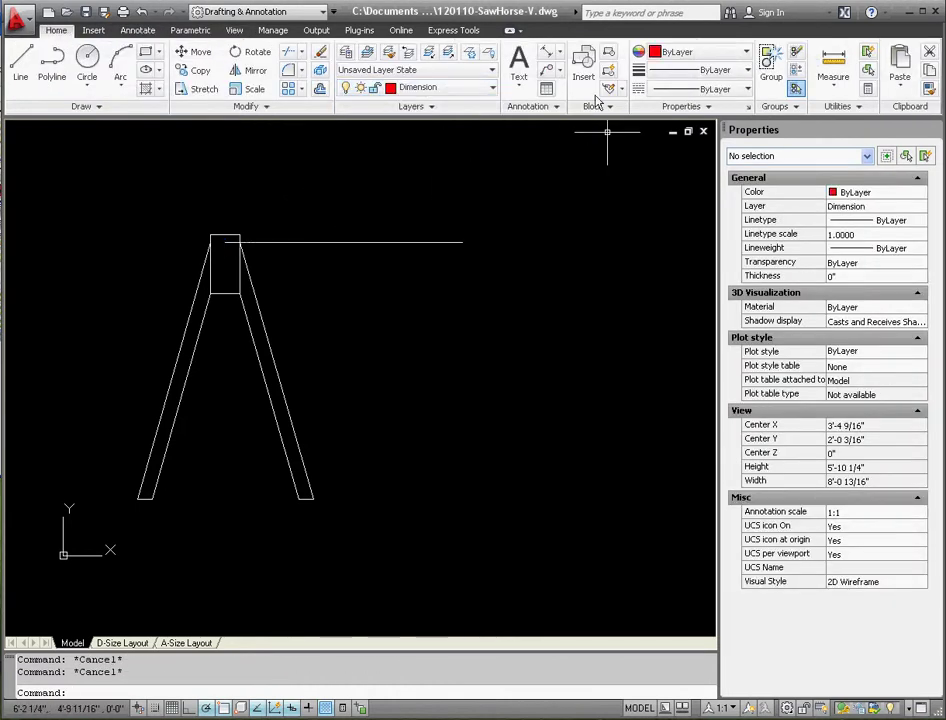
click(560, 55)
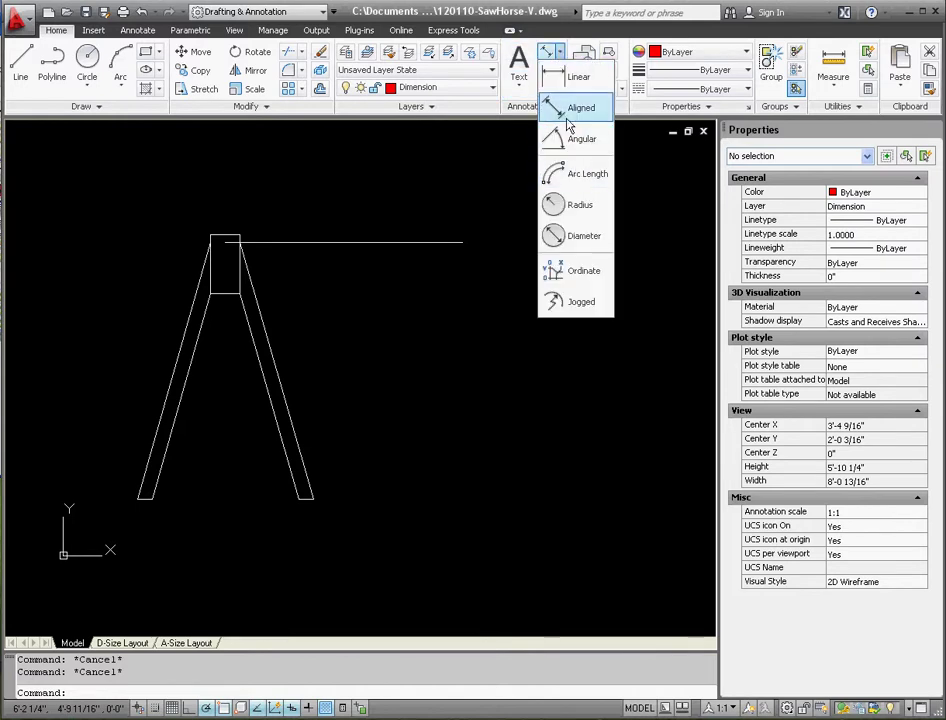
Dimension the 1'-8" width between the inner foot corners below the legs.
click(575, 80)
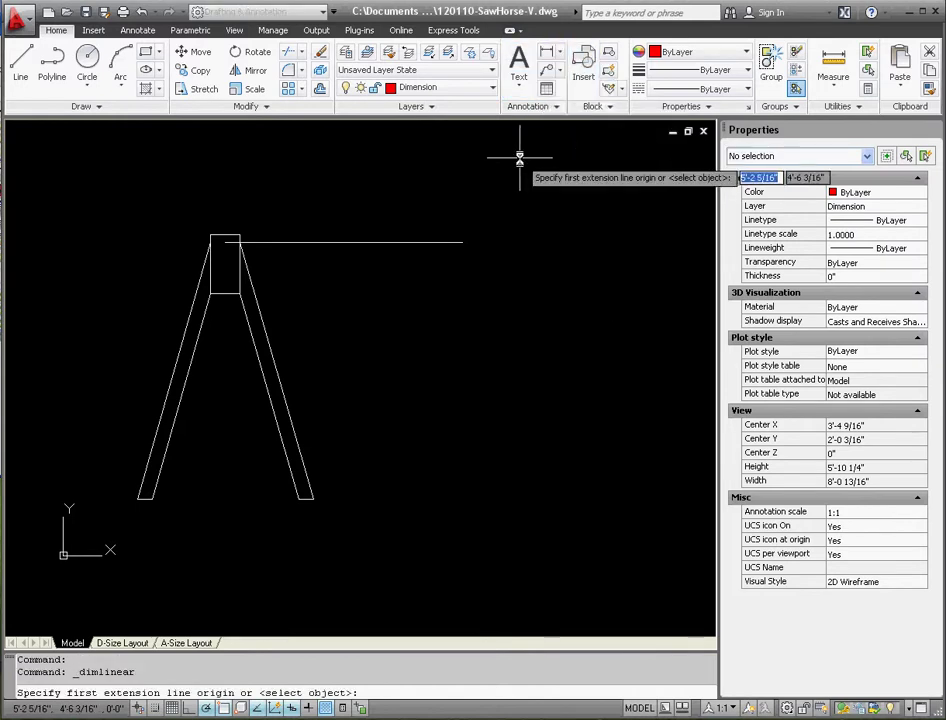
click(155, 498)
click(298, 500)
click(268, 533)
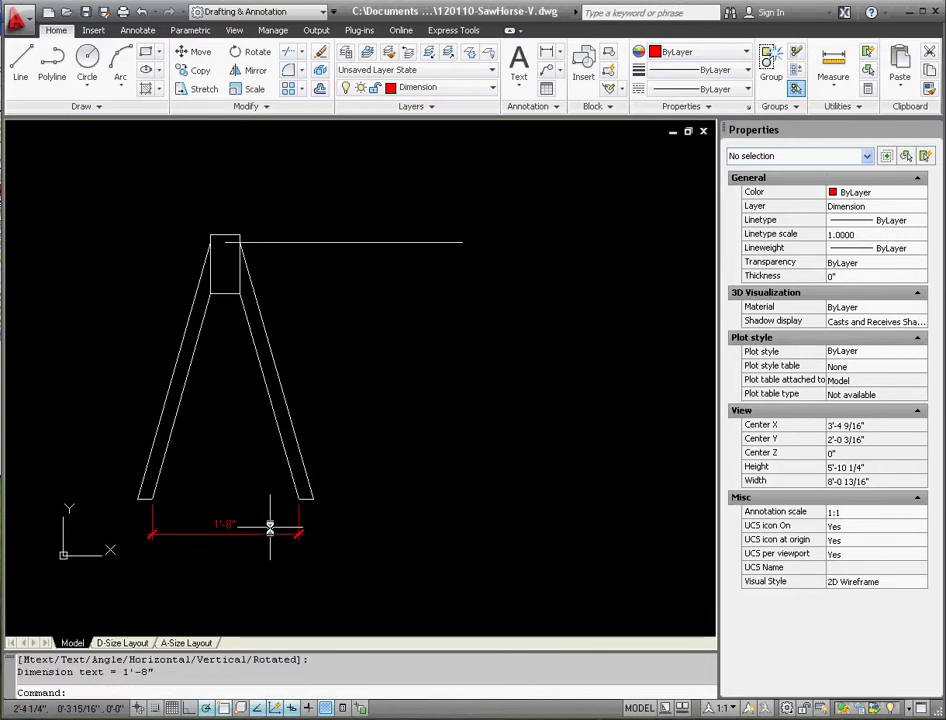
Add a 1'-11 15/16" width dimension across the outer foot corners, below the first.
key(Return)
click(138, 497)
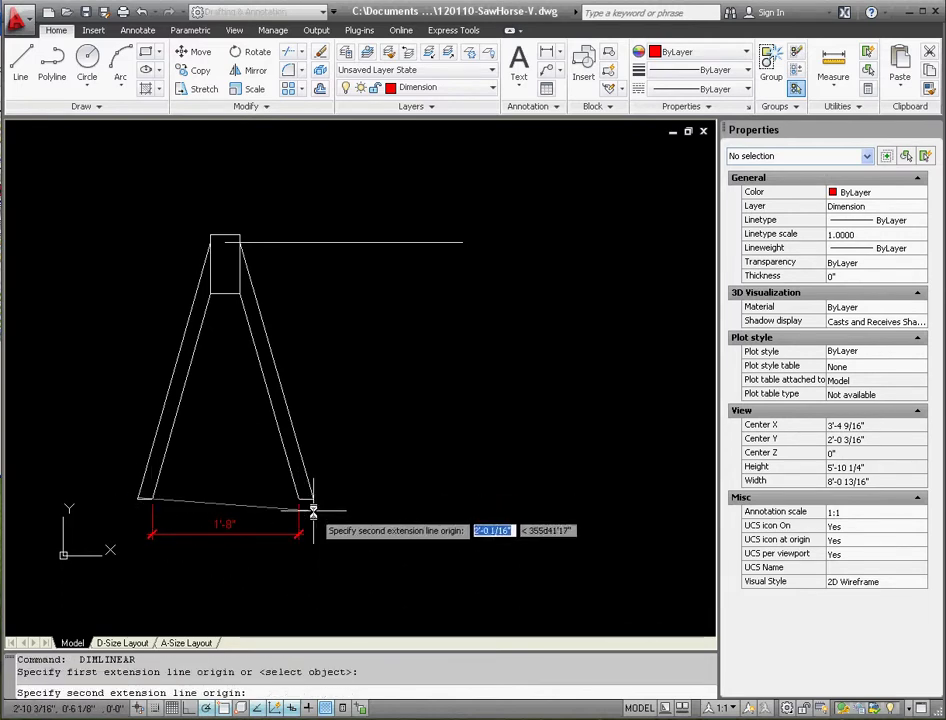
click(313, 499)
click(293, 567)
scroll(321, 578, down, 2)
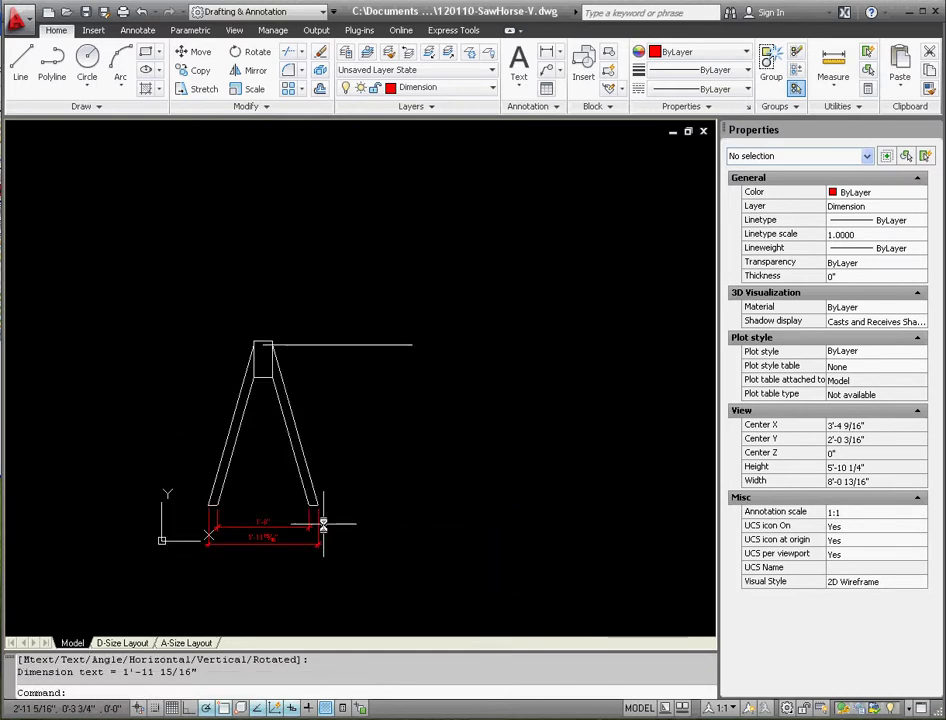
scroll(285, 530, up, 5)
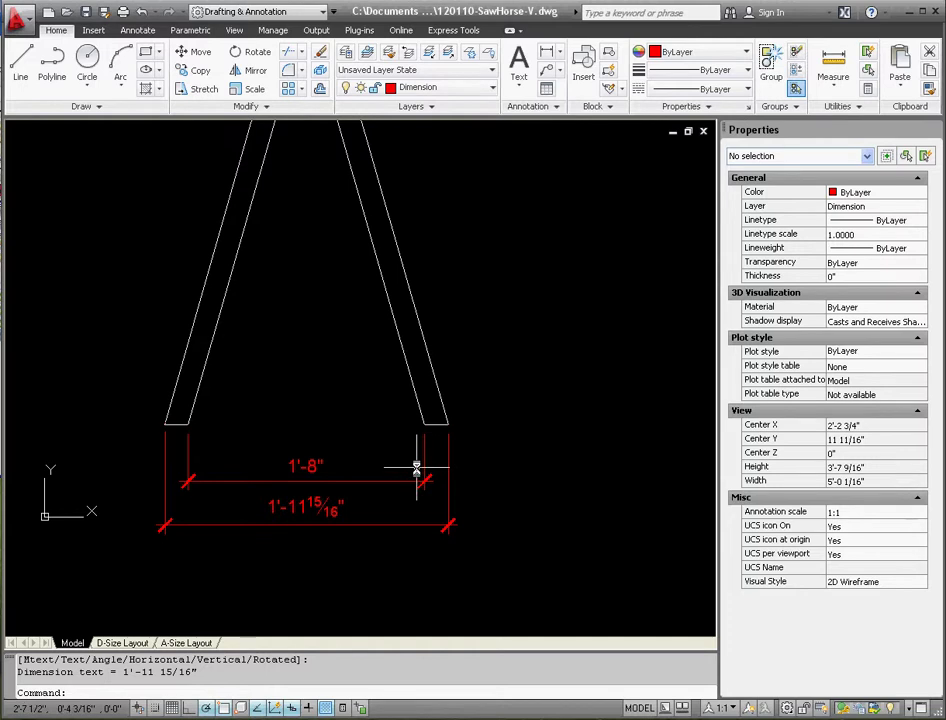
scroll(430, 455, down, 2)
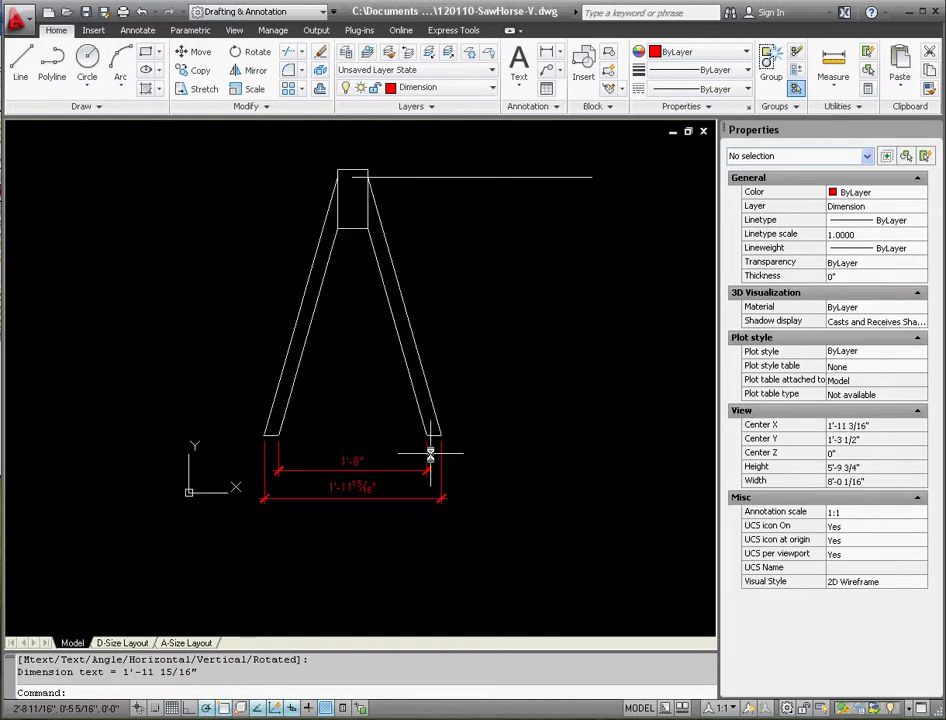
key(Return)
Place a vertical linear dimension from the left foot to the top block's corner.
click(265, 434)
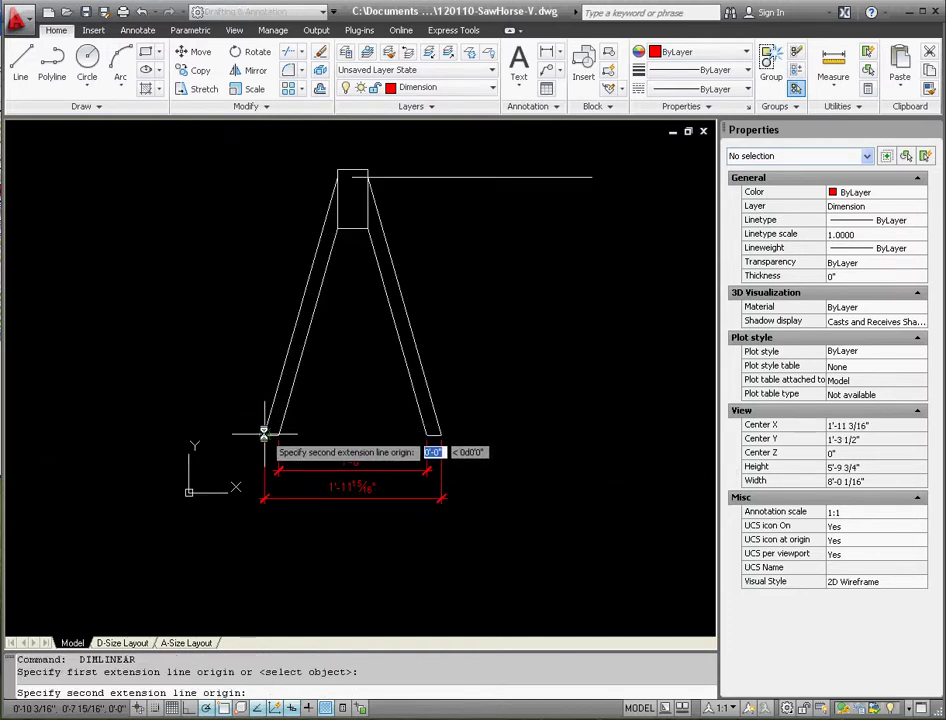
click(338, 170)
click(252, 250)
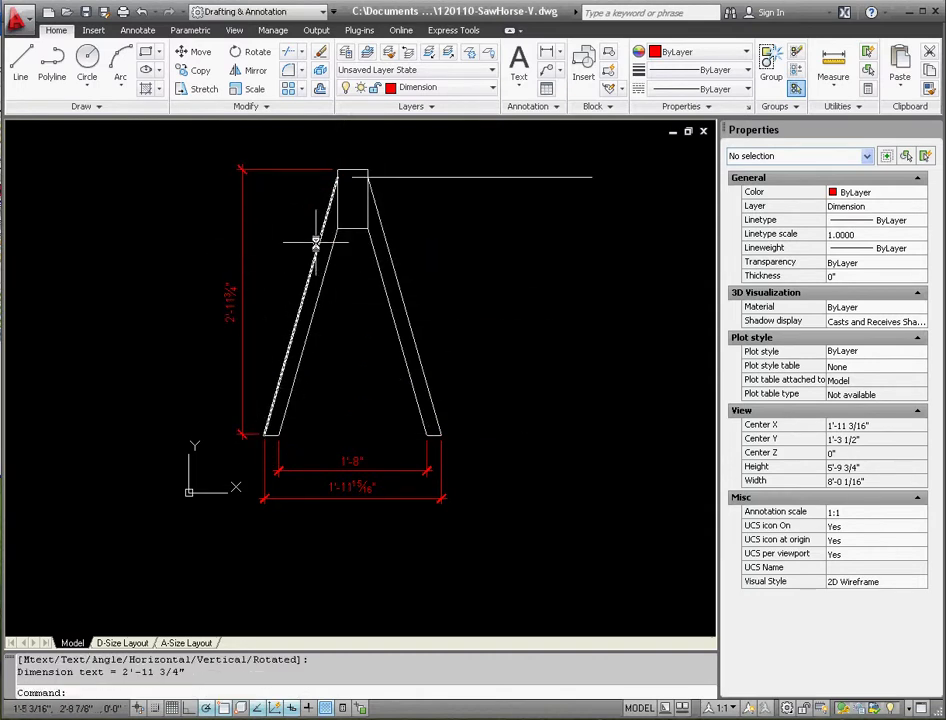
scroll(312, 236, up, 3)
scroll(282, 385, down, 4)
scroll(253, 359, up, 8)
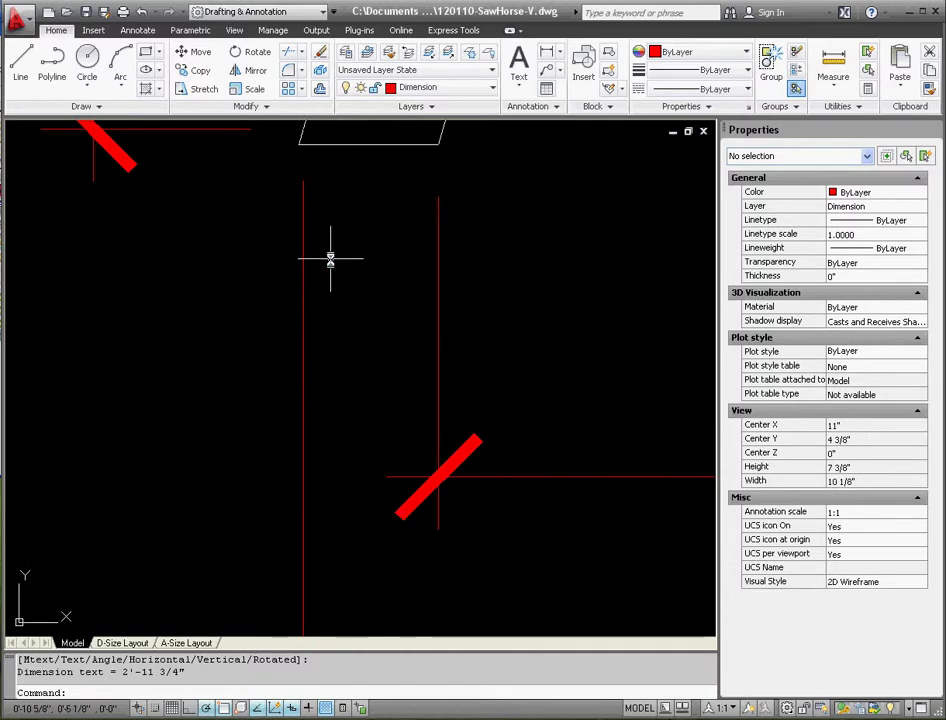
scroll(309, 197, up, 5)
Stretch the height dimension's top grip to the block's top edge so it reads 3'-0".
drag(374, 367, 296, 353)
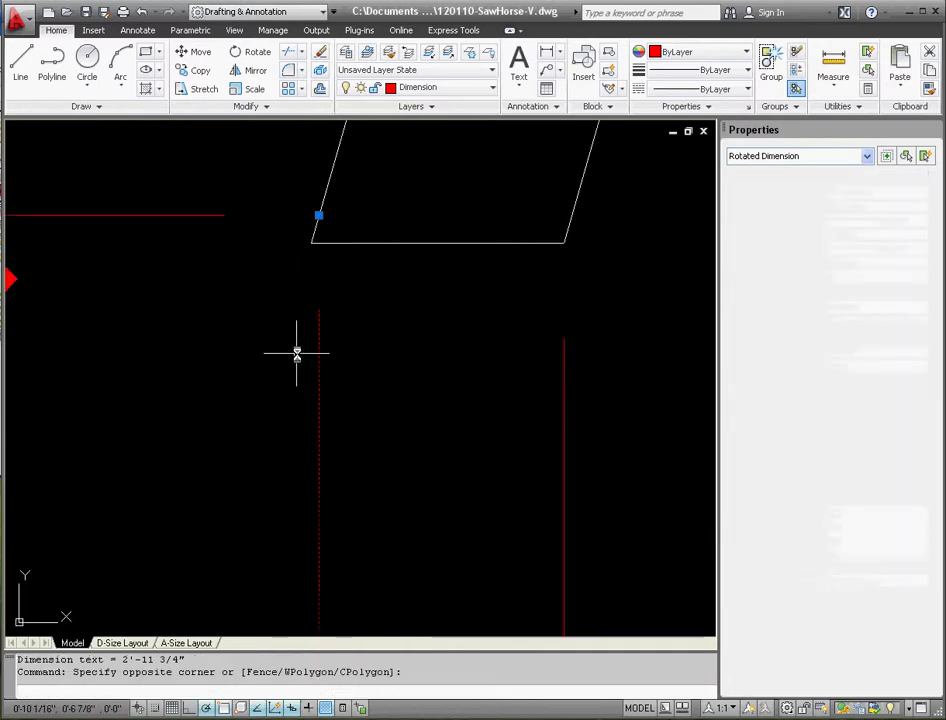
key(Escape)
key(Escape)
click(226, 266)
click(196, 217)
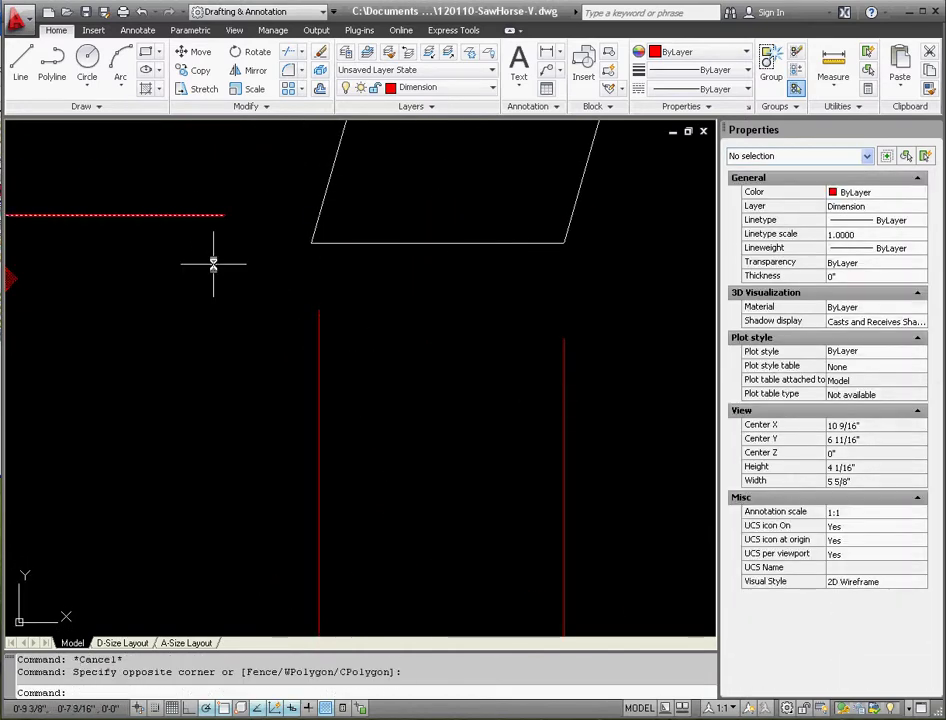
click(213, 262)
click(160, 183)
click(318, 215)
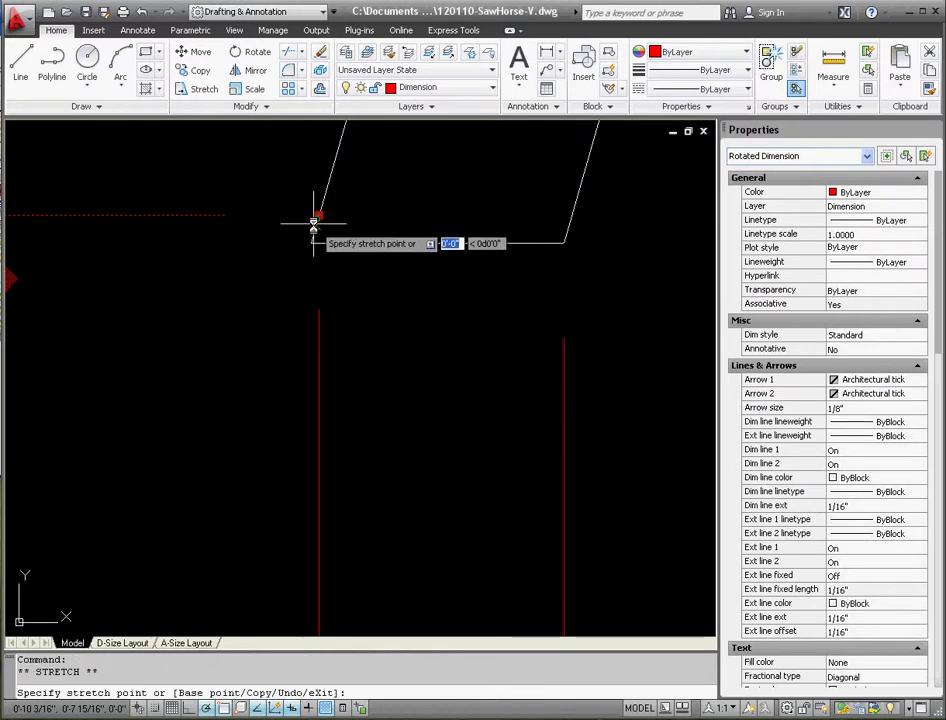
click(313, 242)
scroll(317, 386, down, 5)
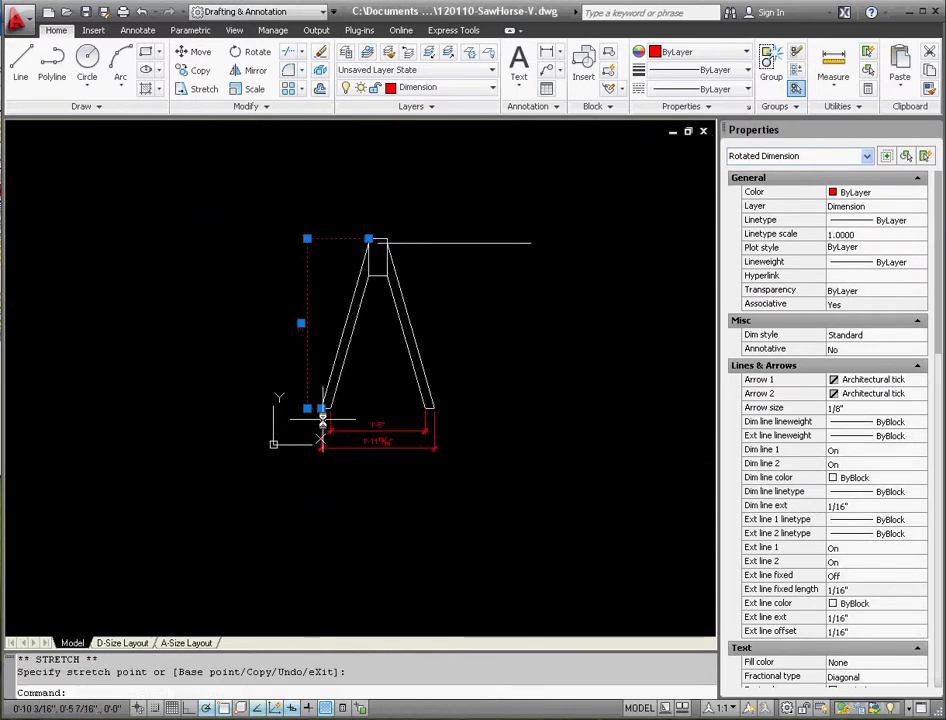
key(Escape)
key(Escape)
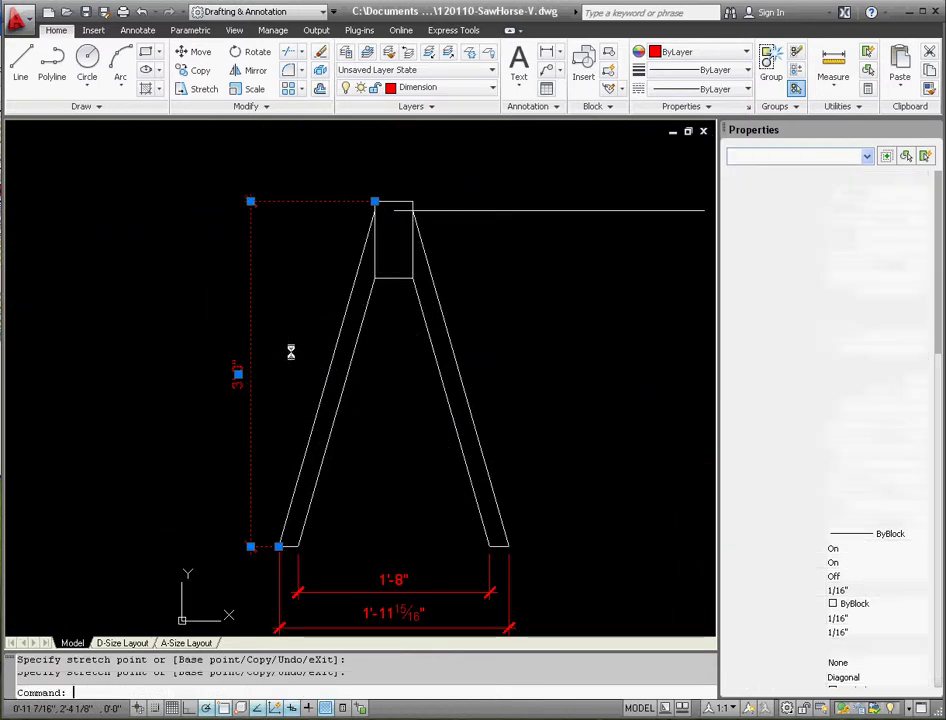
Dimension the top block's 8" height beside it and its 3 7/8" width beneath it.
click(546, 51)
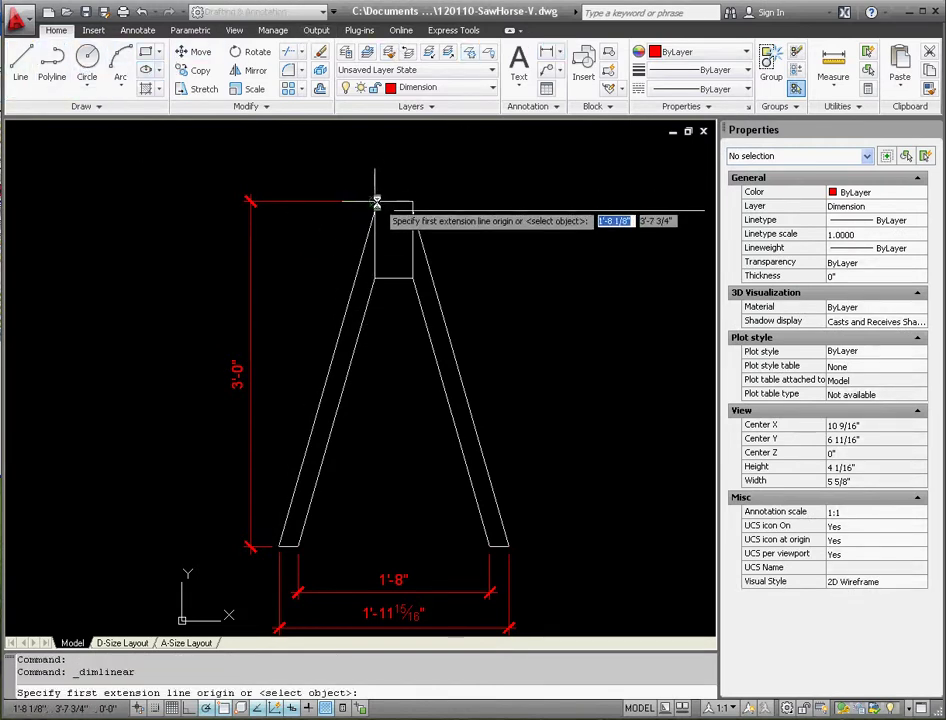
click(375, 201)
click(374, 278)
click(336, 262)
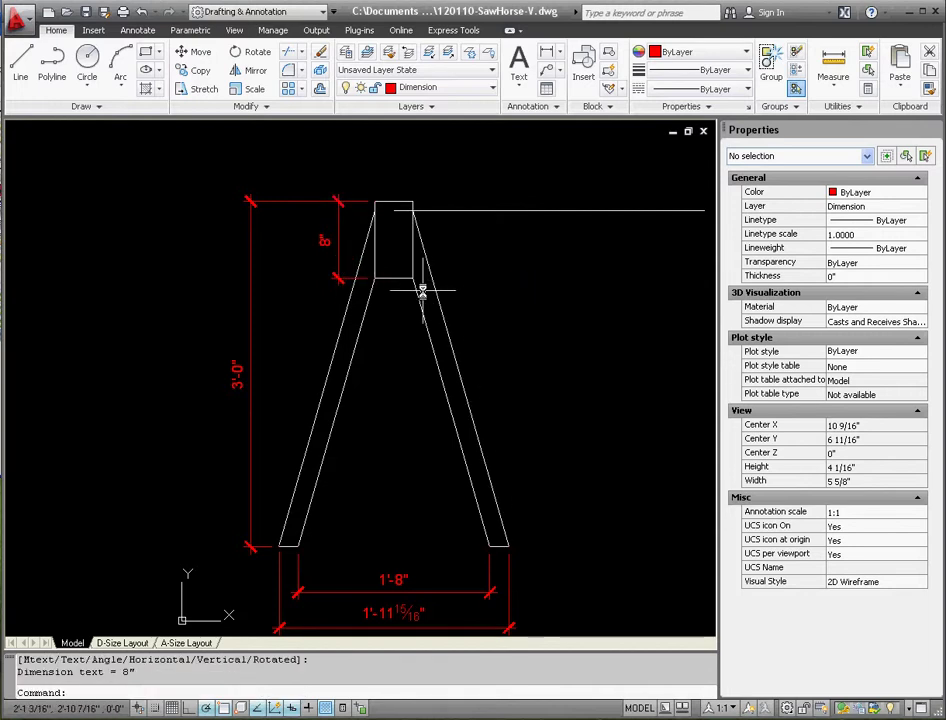
key(Return)
click(377, 279)
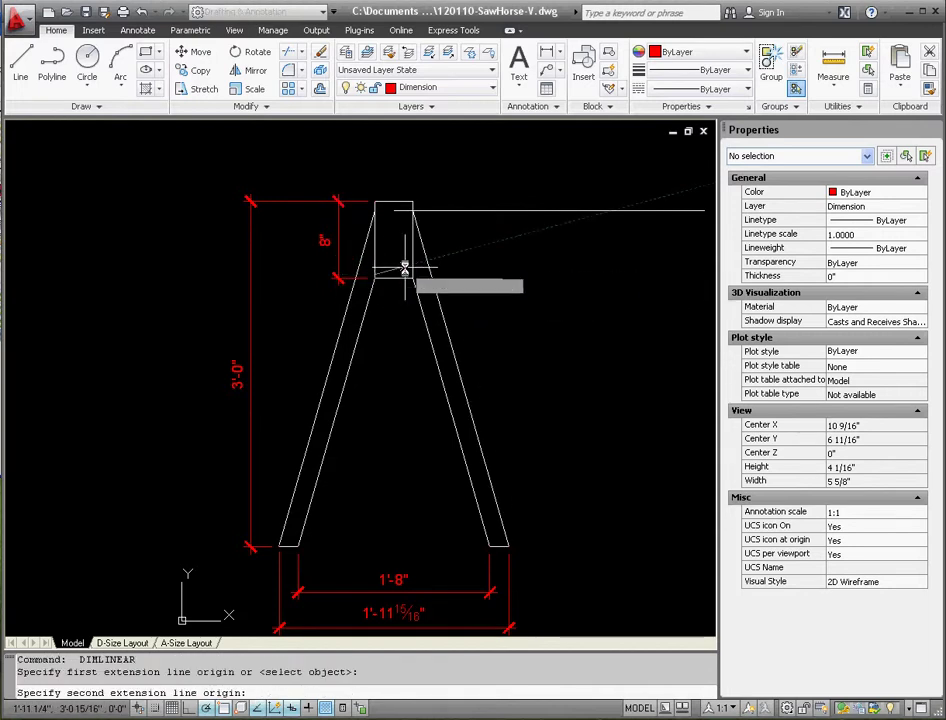
click(410, 277)
click(396, 297)
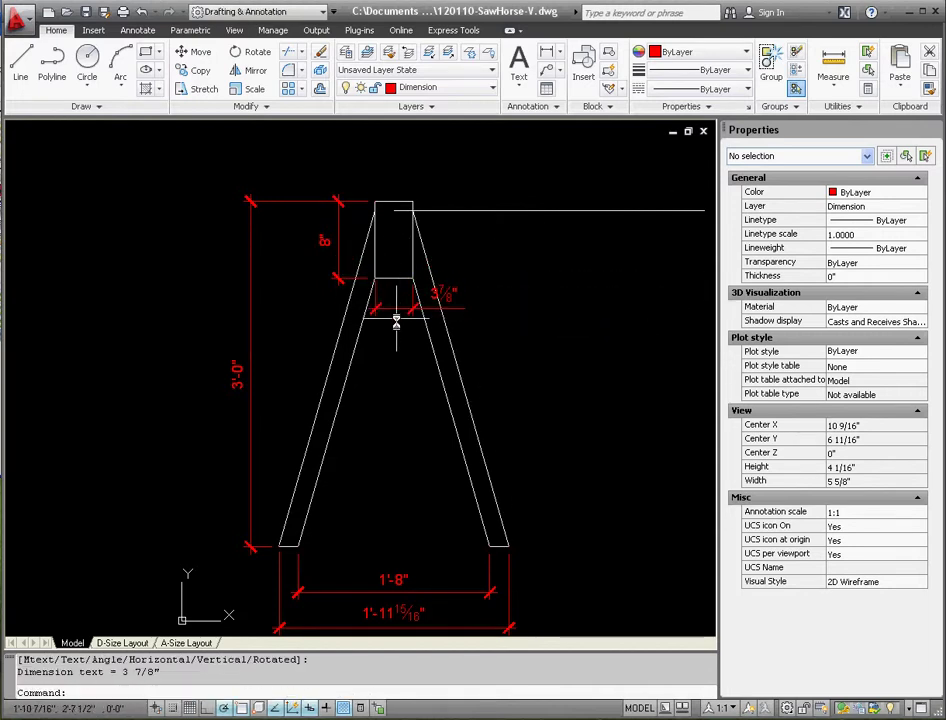
scroll(435, 320, up, 3)
key(Escape)
key(Escape)
Stretch the width dimension's end grip to the block corner so it reads 4".
drag(363, 306, 355, 268)
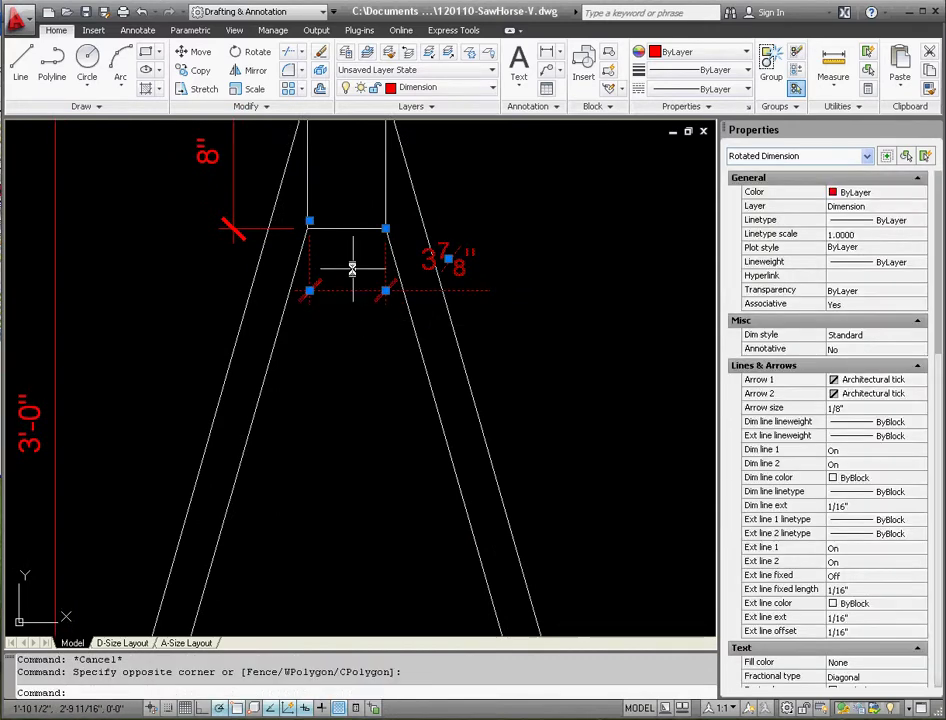
scroll(340, 268, up, 5)
scroll(285, 260, down, 2)
scroll(285, 260, up, 5)
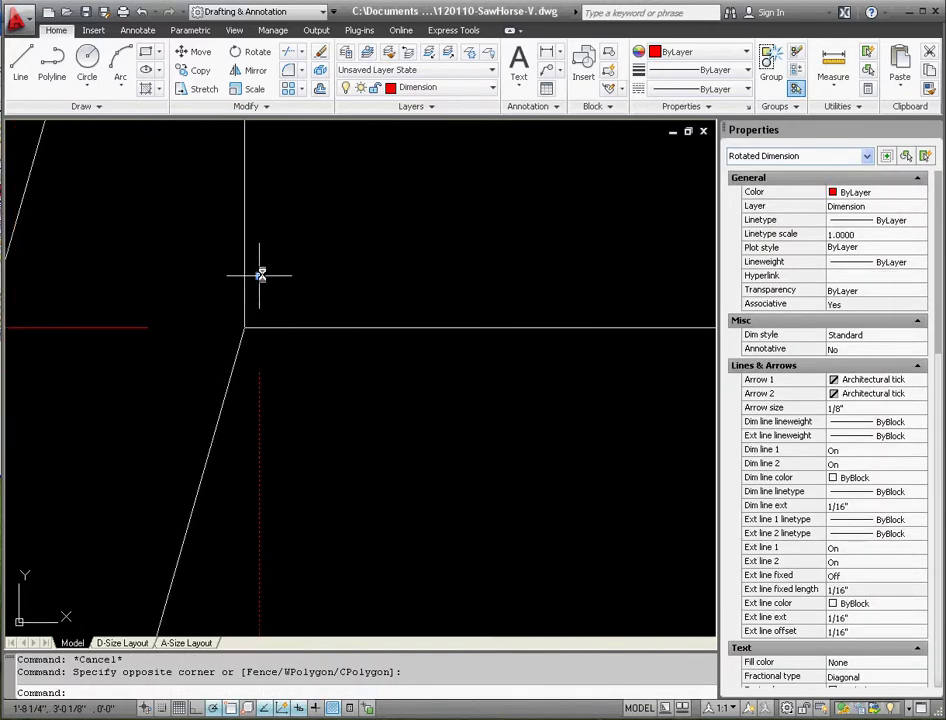
click(260, 274)
click(245, 325)
scroll(160, 325, down, 5)
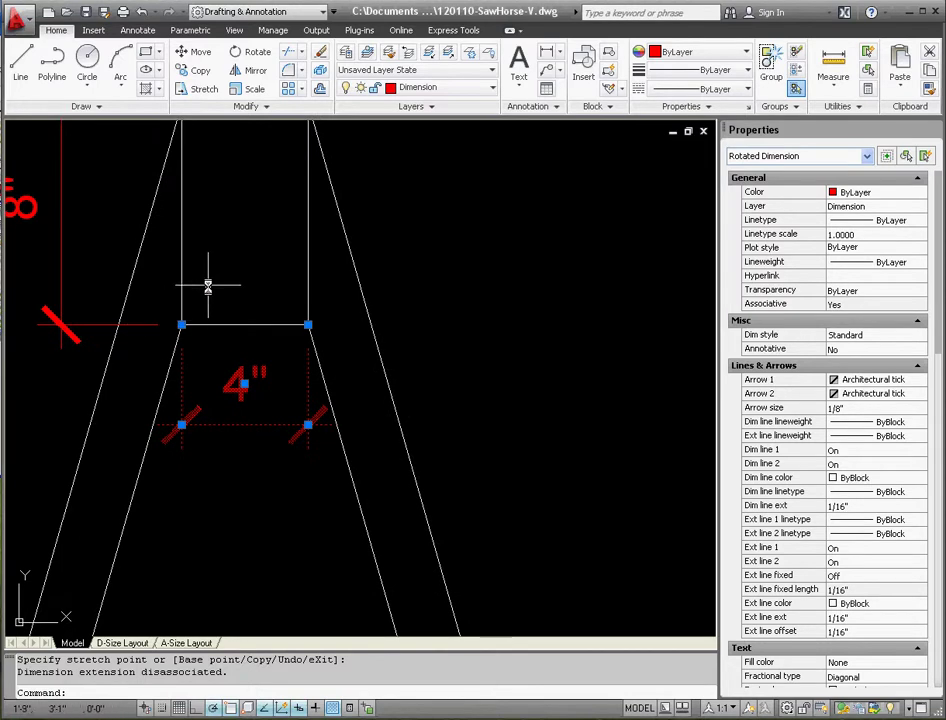
scroll(207, 300, down, 3)
key(Escape)
key(Escape)
scroll(262, 390, down, 4)
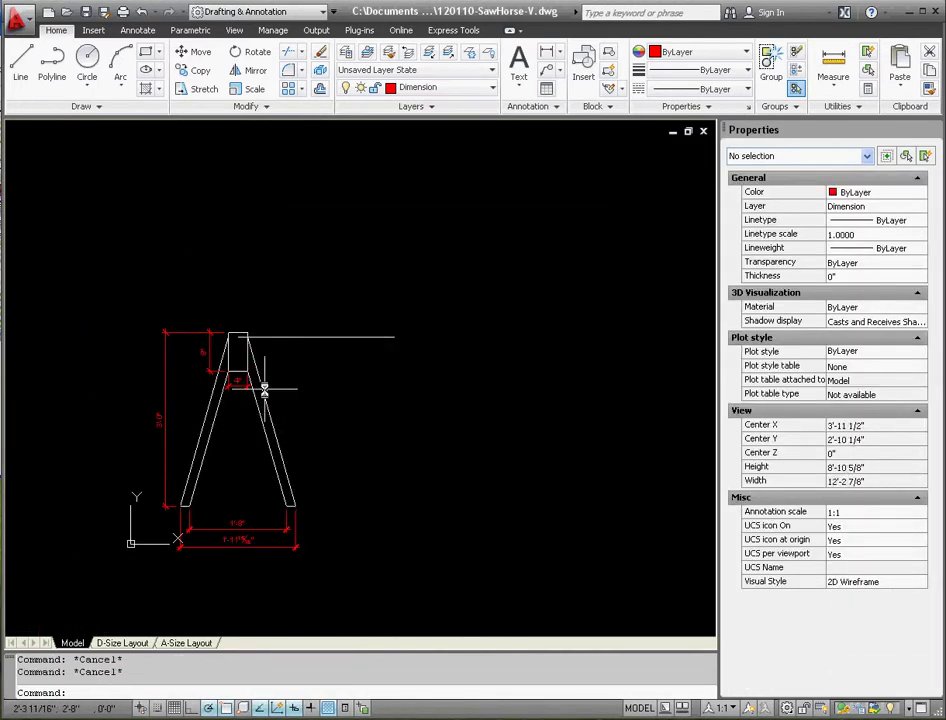
scroll(250, 378, up, 3)
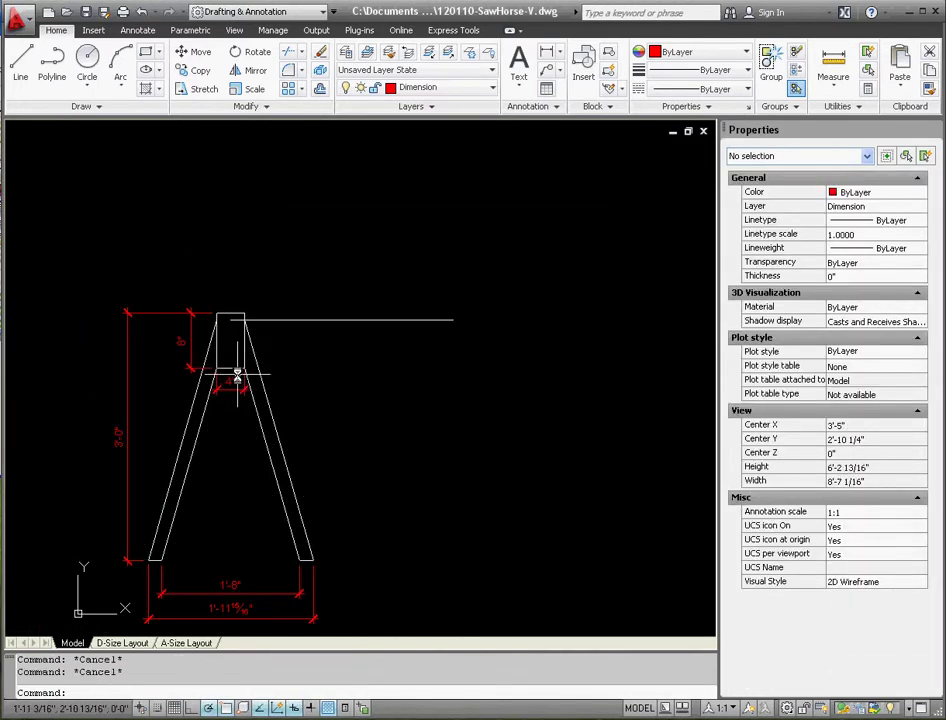
scroll(367, 348, down, 4)
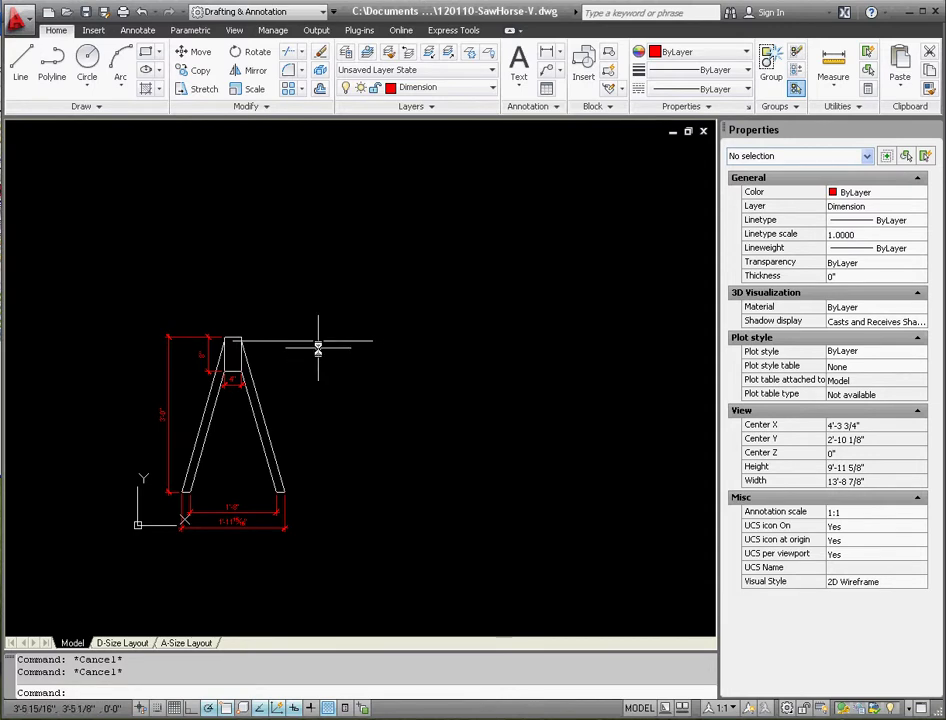